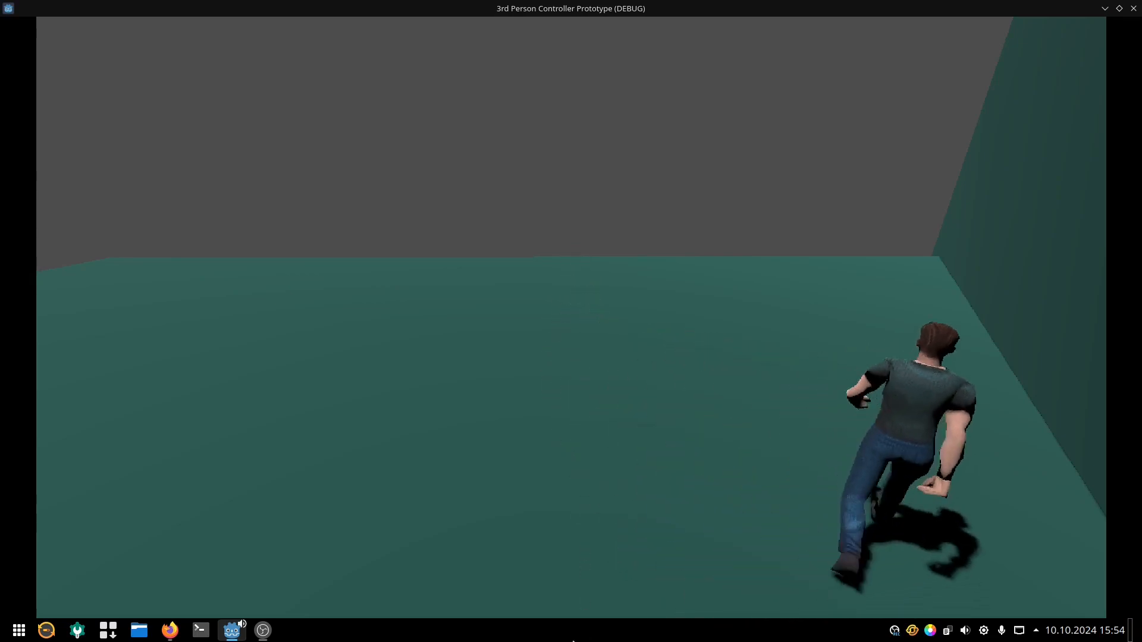
Walk the character with W/A/S/D toward the back wall, the floor centre and along the right wall
key("a")
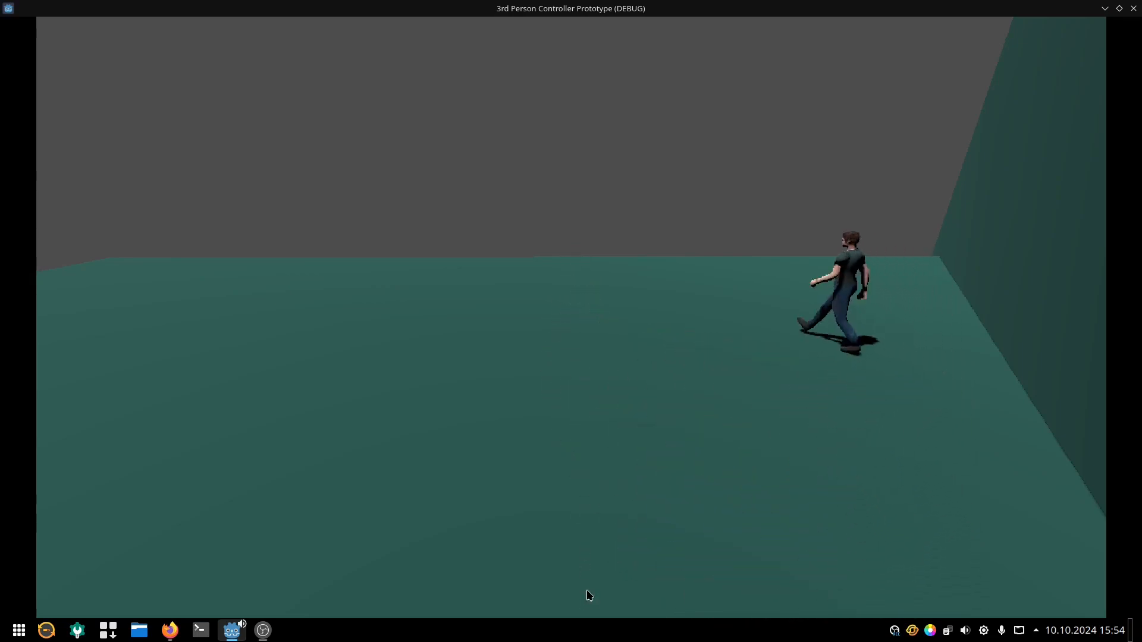
key("s")
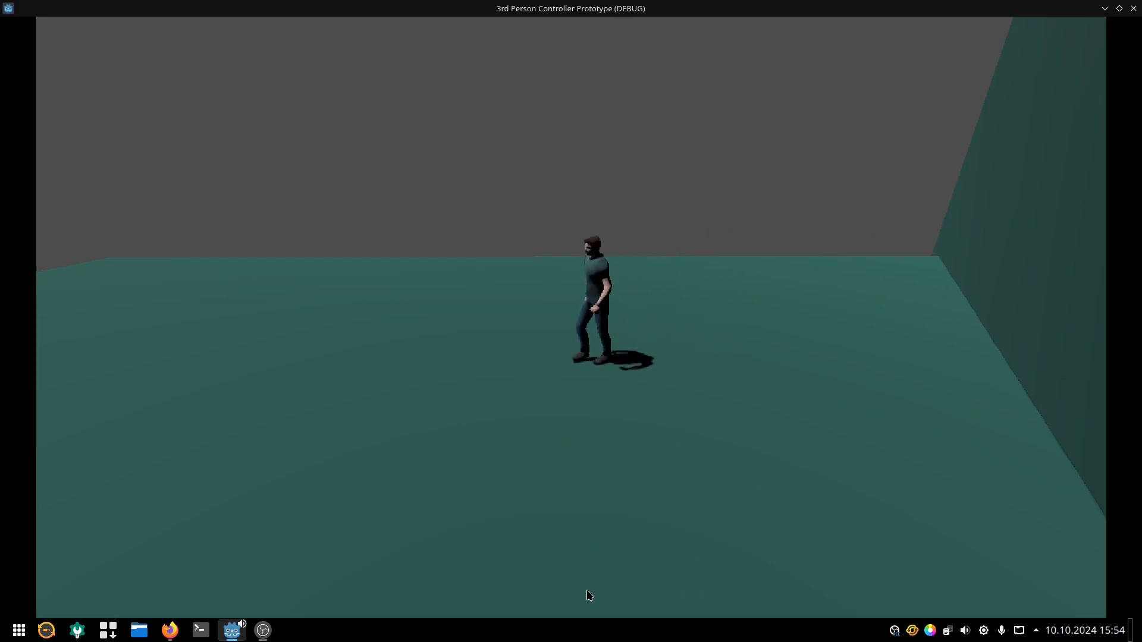
key("s")
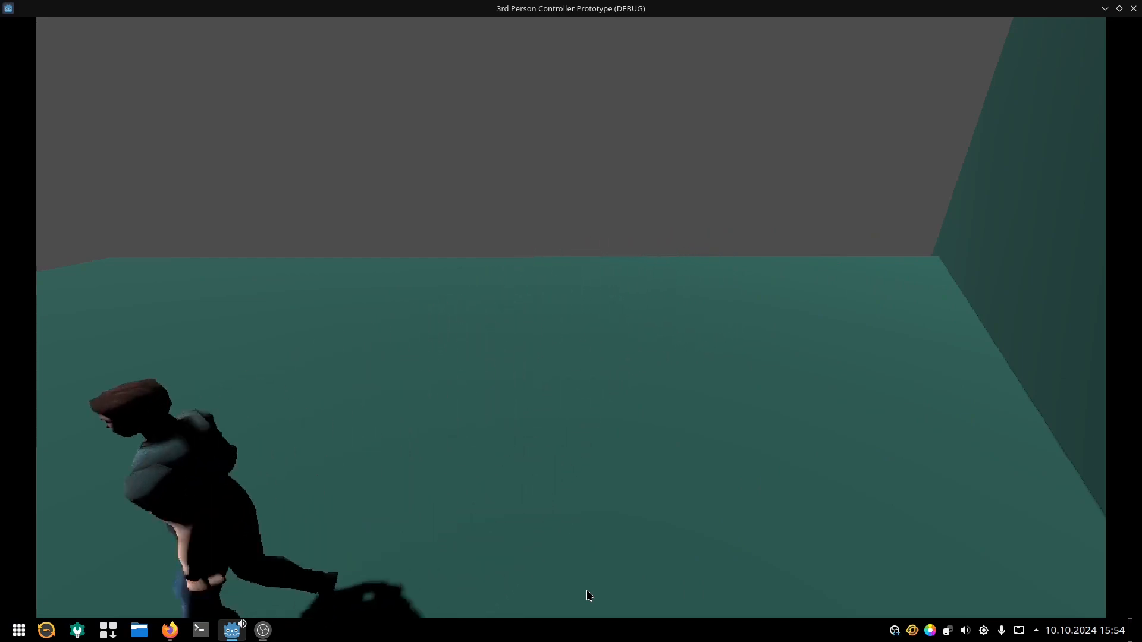
key("w")
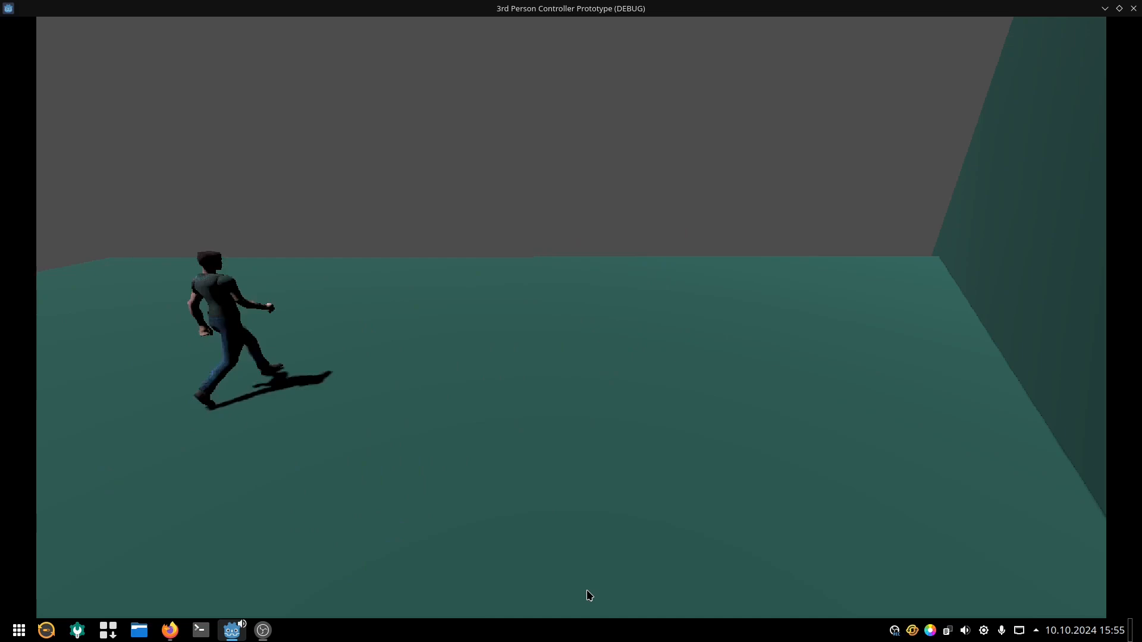
key("d")
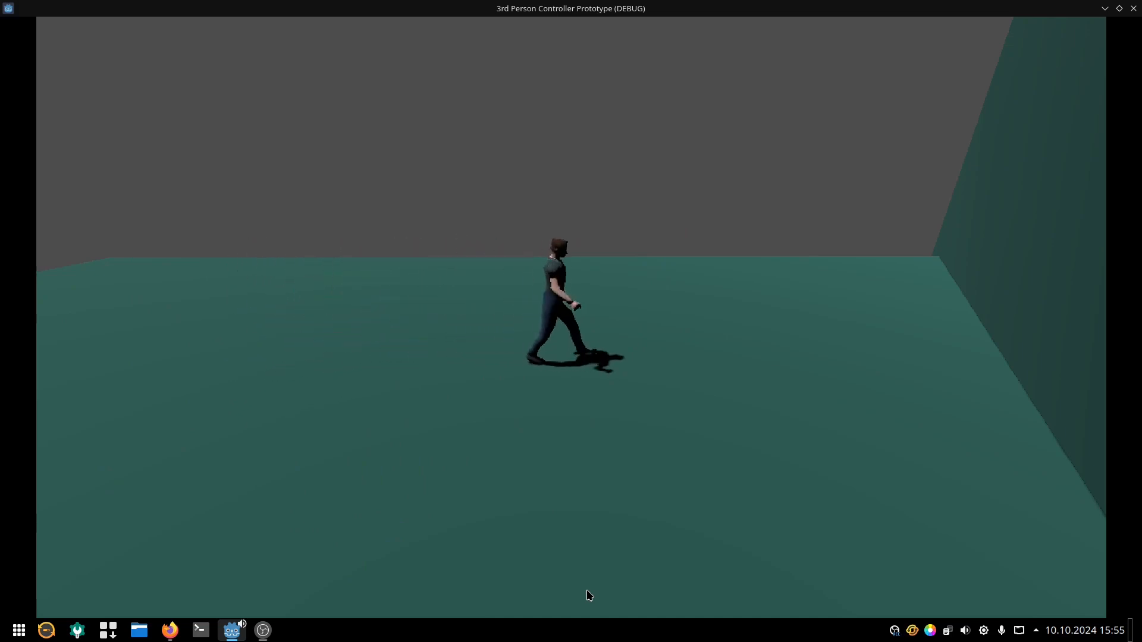
key("s")
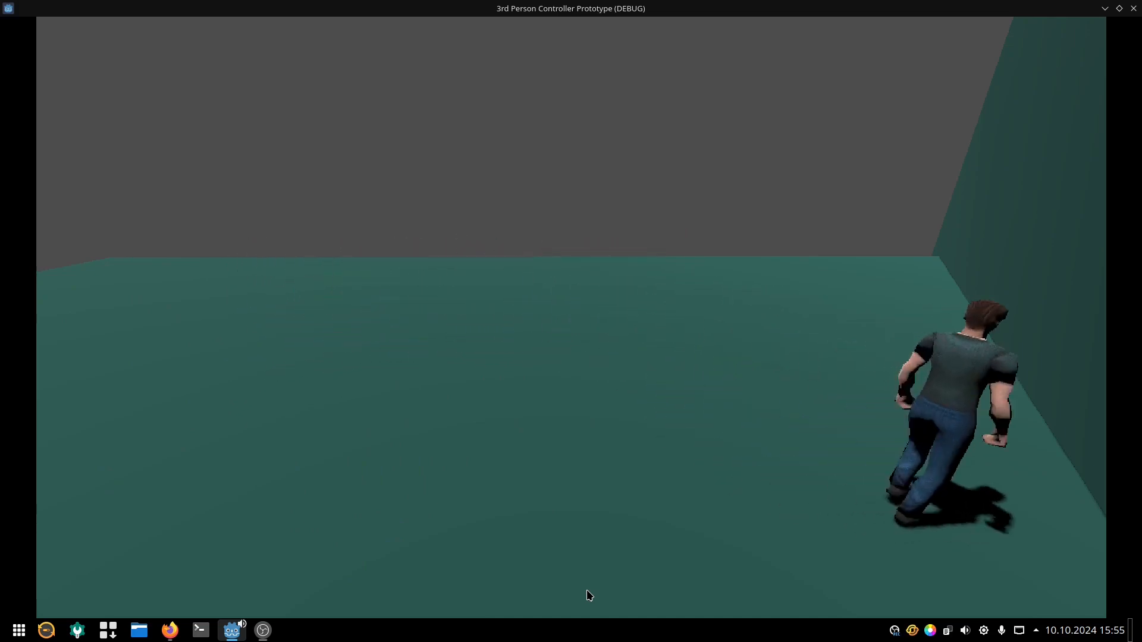
key("w")
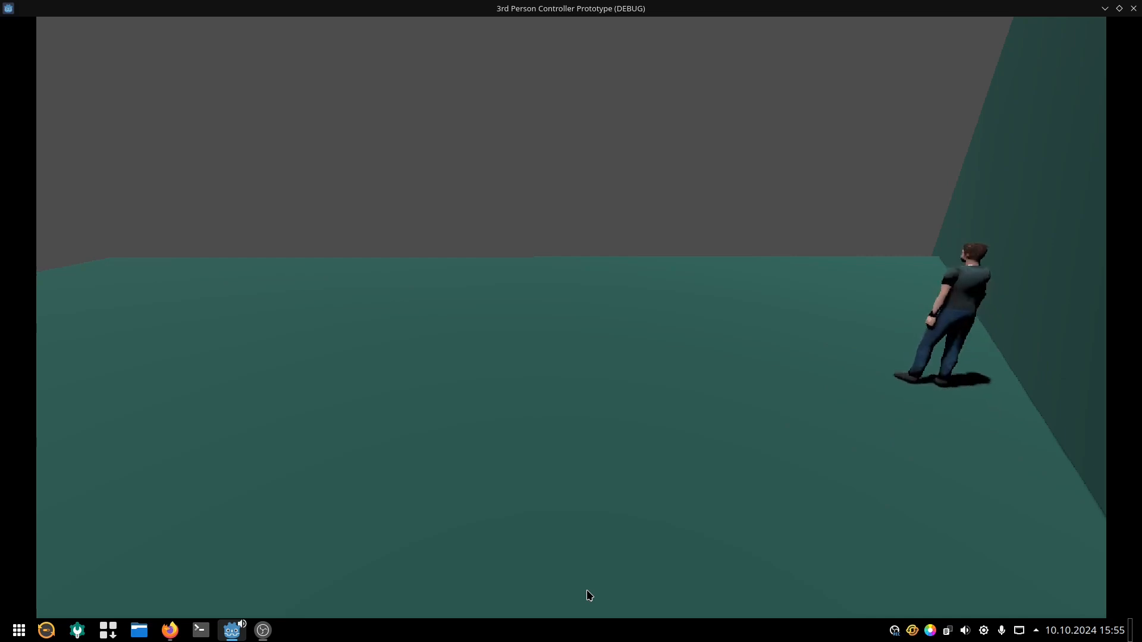
Stop the game with Escape, select Player and expand its Model node to reach the AnimationPlayer
key("Escape")
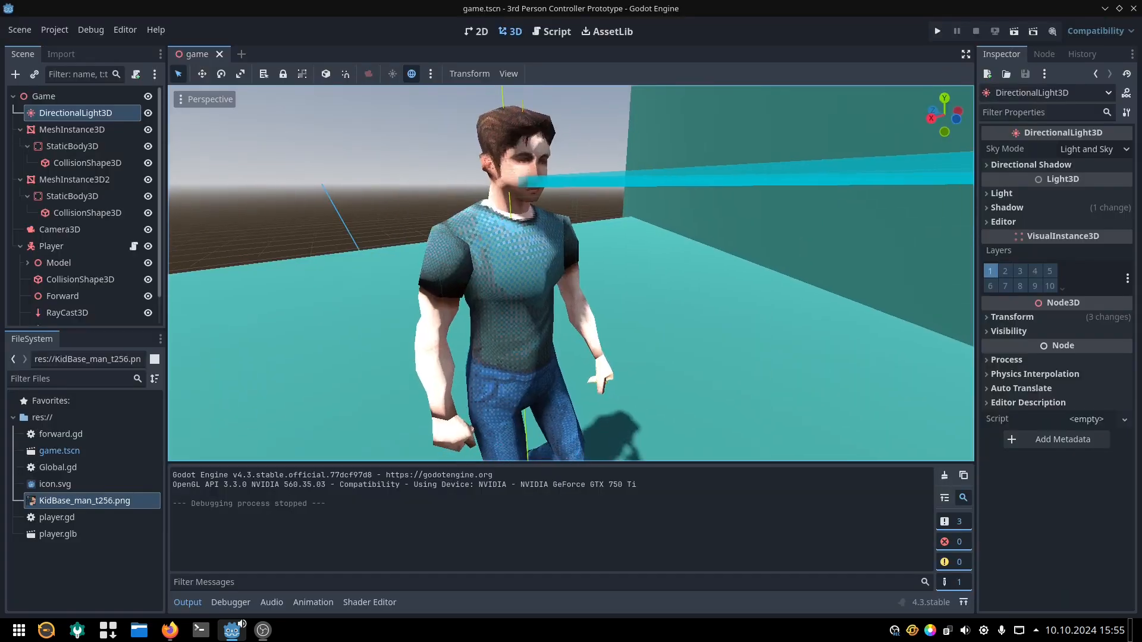
middle_click_drag(571, 273, 508, 272)
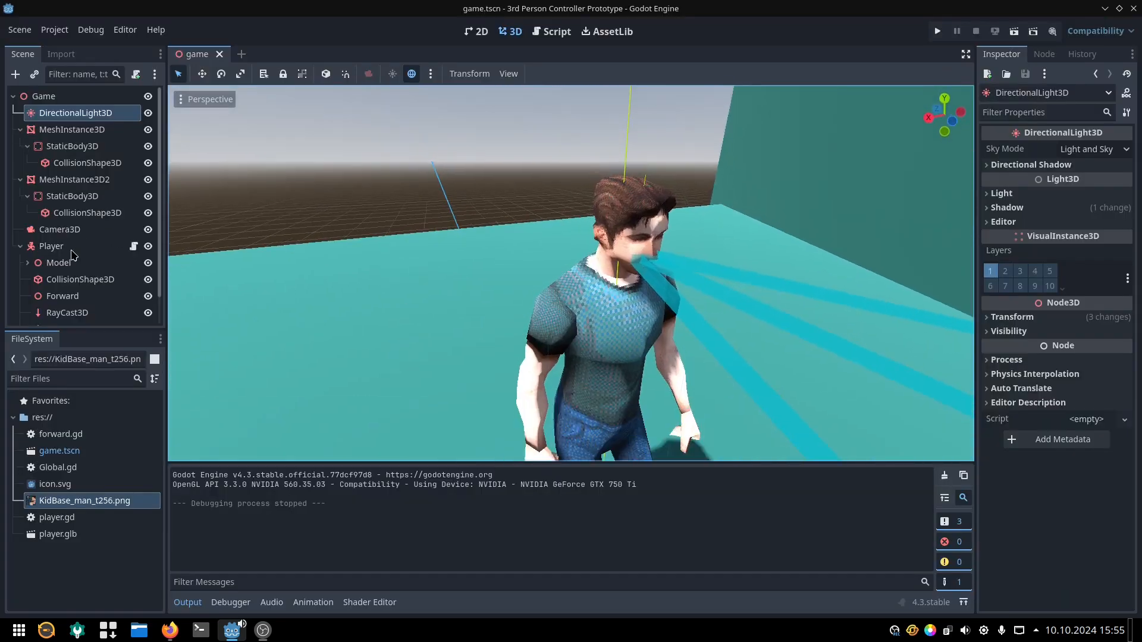
left_click(53, 246)
scroll(80, 232, "down", 1)
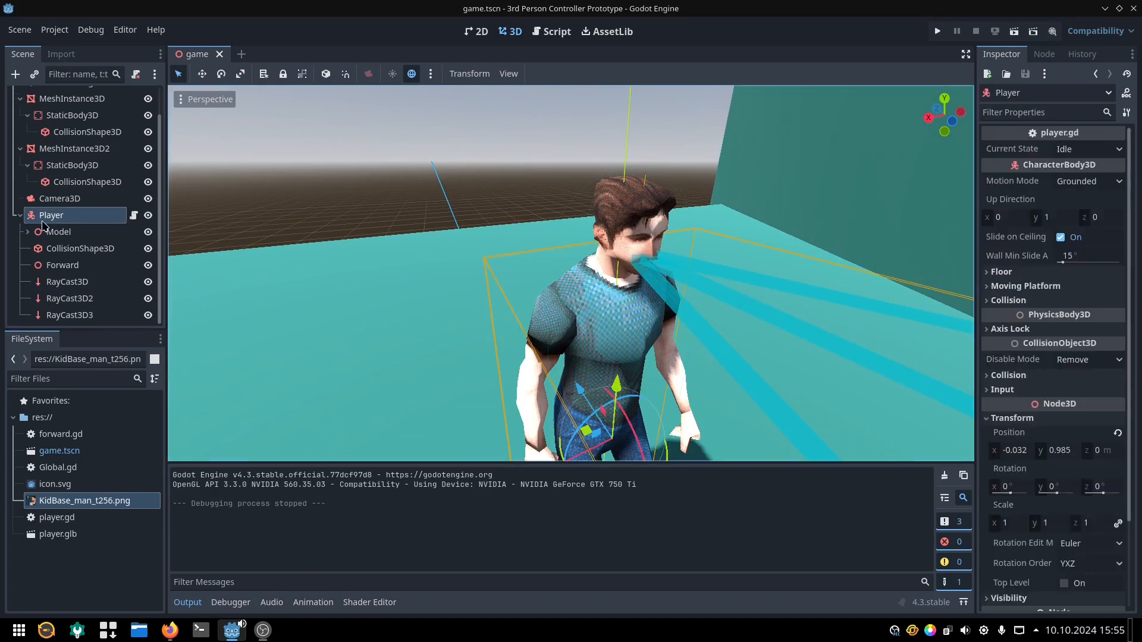
left_click(56, 232)
scroll(45, 237, "down", 2)
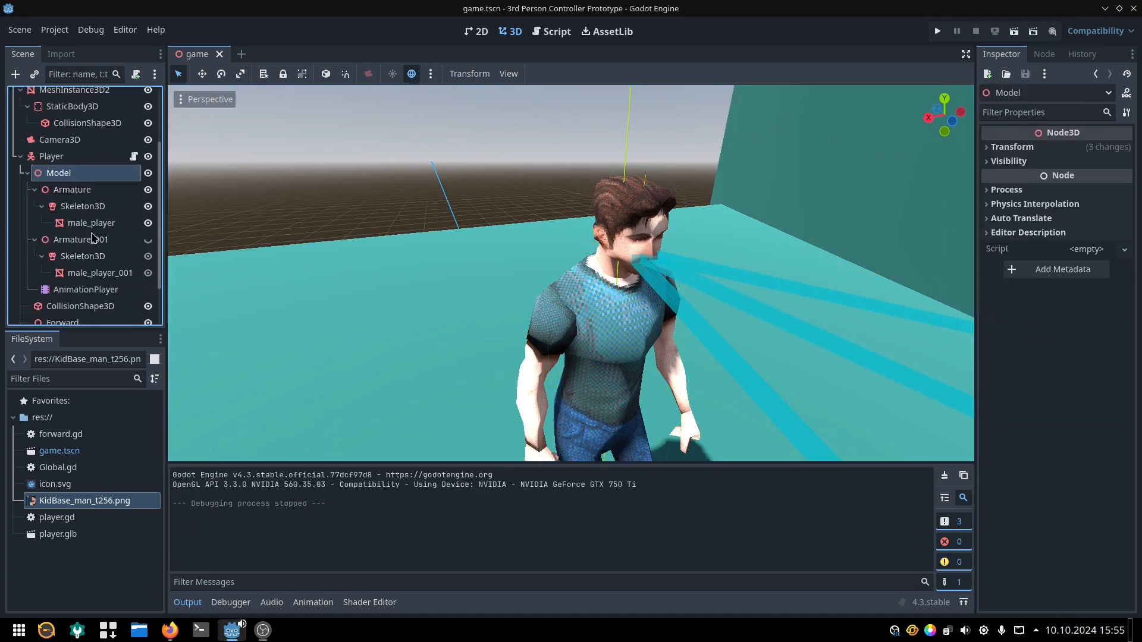
scroll(89, 240, "down", 1)
Select the AnimationPlayer and switch to the Armature|mixamo_com|Layer0 animation
left_click(89, 260)
left_click(253, 465)
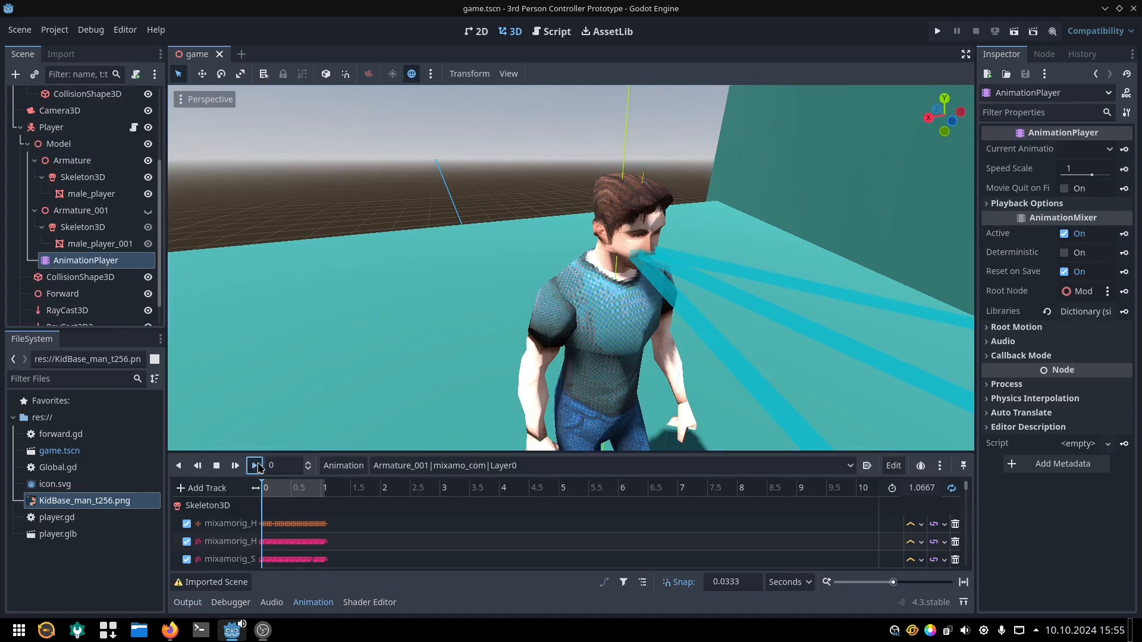
left_click(463, 465)
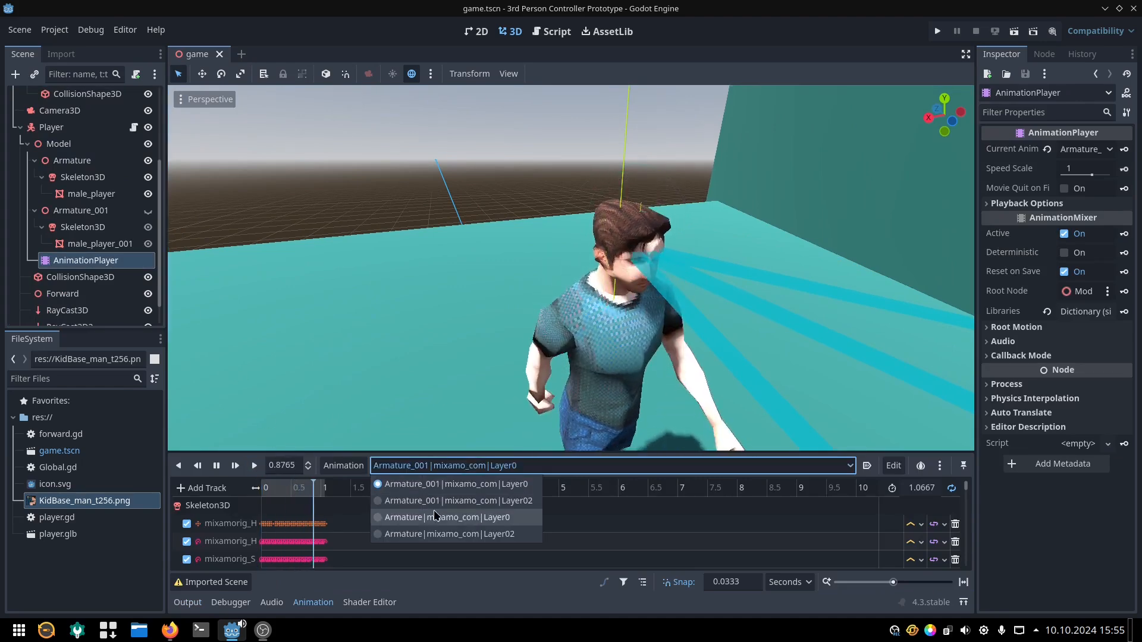
left_click(433, 511)
Play the Layer0 animation from the start, pause it partway, and collapse the Model node
left_click(254, 465)
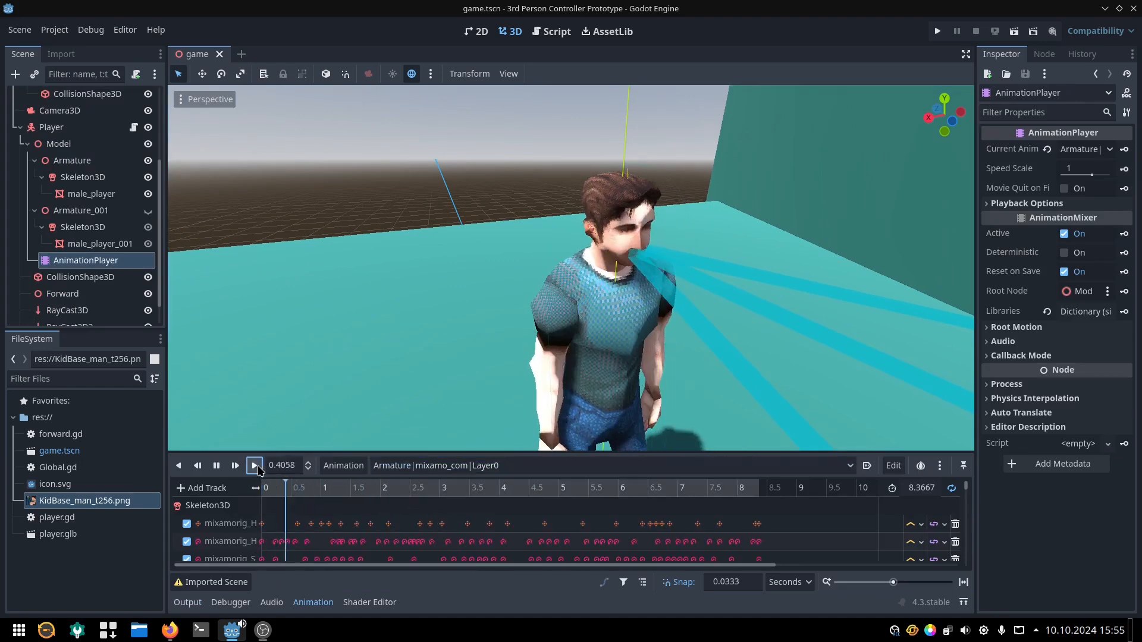
left_click(215, 465)
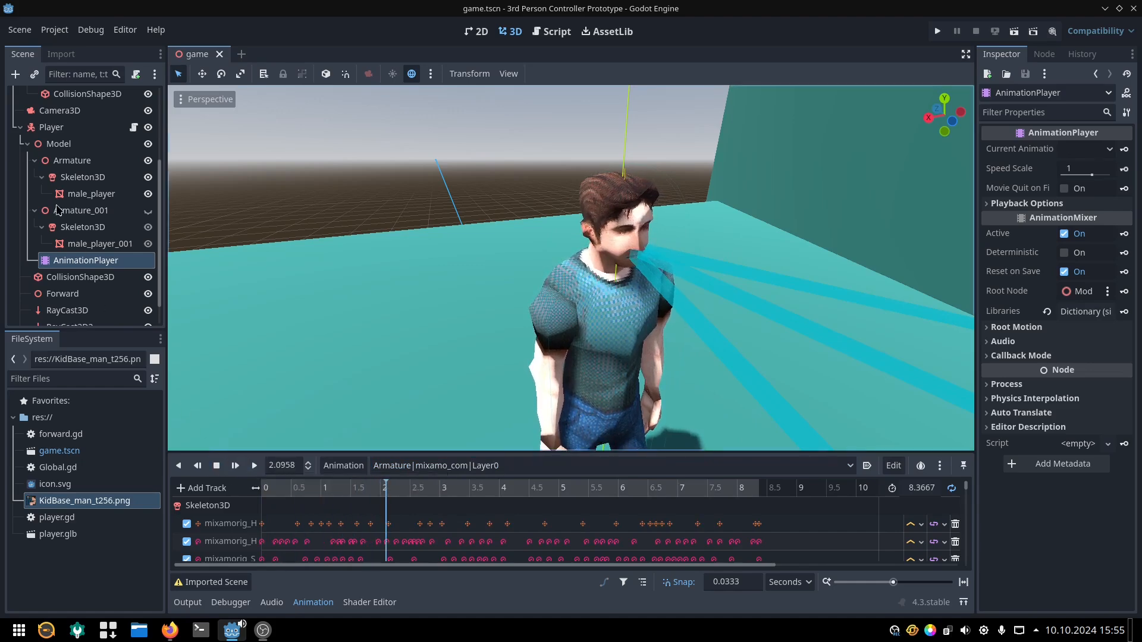
left_click(28, 145)
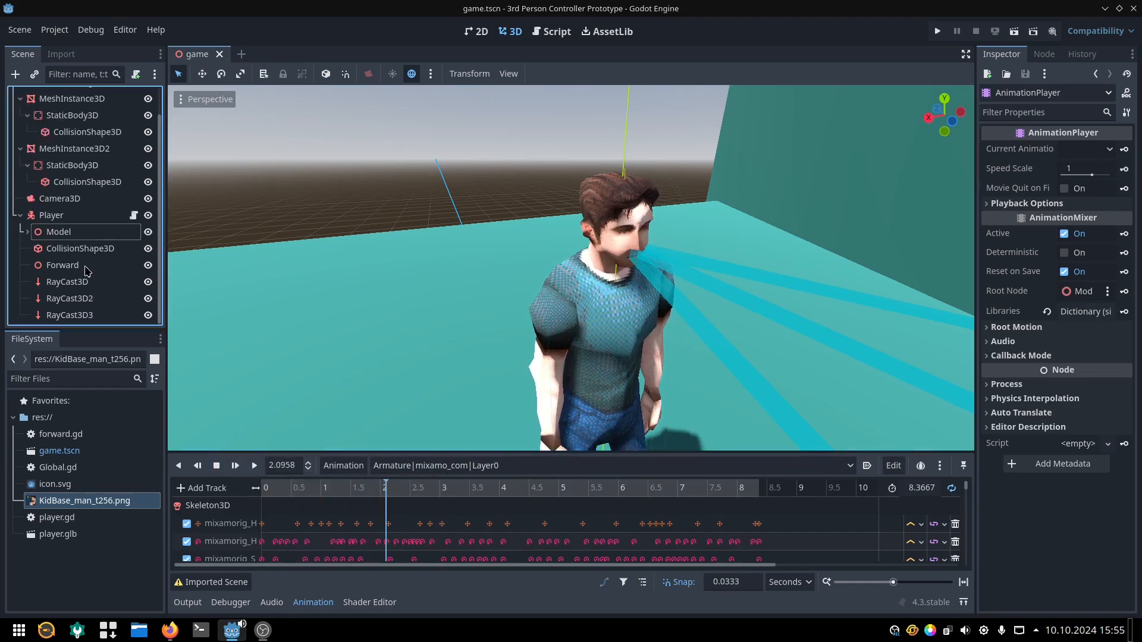
Select the Forward marker node and focus the viewport on it to inspect its position
left_click(63, 264)
key("f")
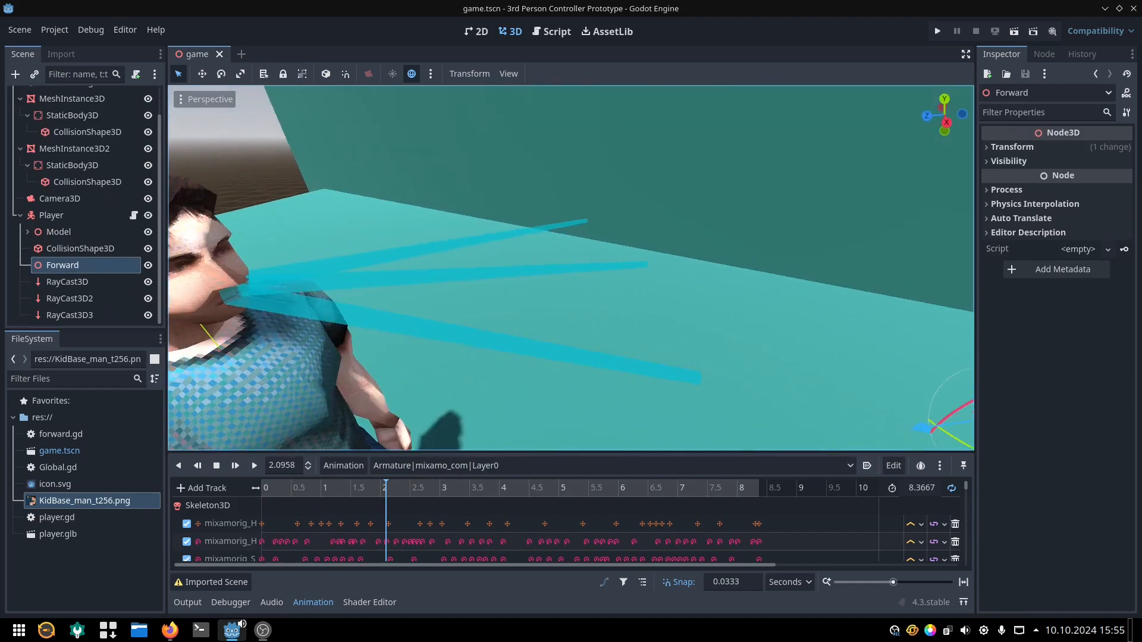
mouse_move(739, 170)
middle_mouse_down()
mouse_move(678, 232)
mouse_move(625, 179)
mouse_move(604, 177)
middle_mouse_up()
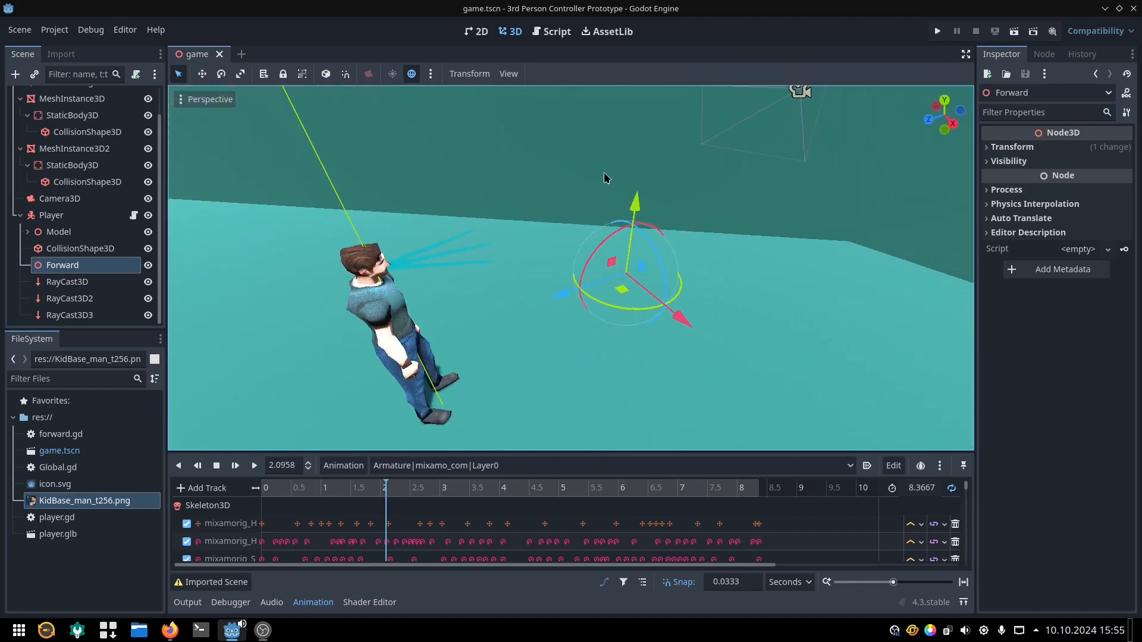
middle_click_drag(567, 280, 573, 283)
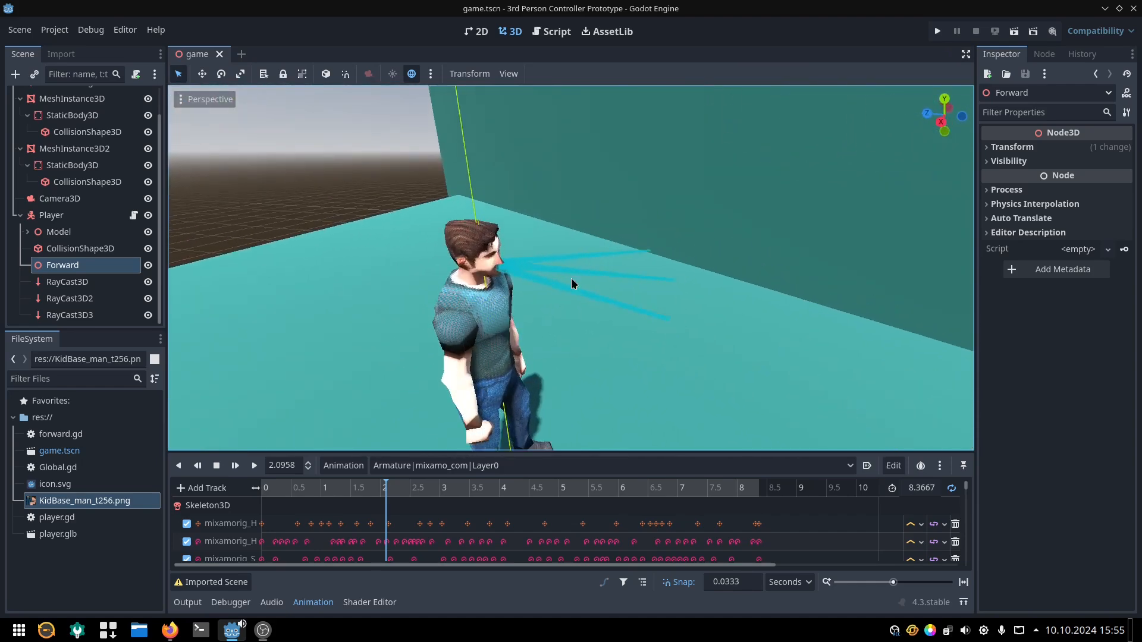
Inspect the RayCast3D2 and RayCast3D3 nodes under the player
left_click(70, 283)
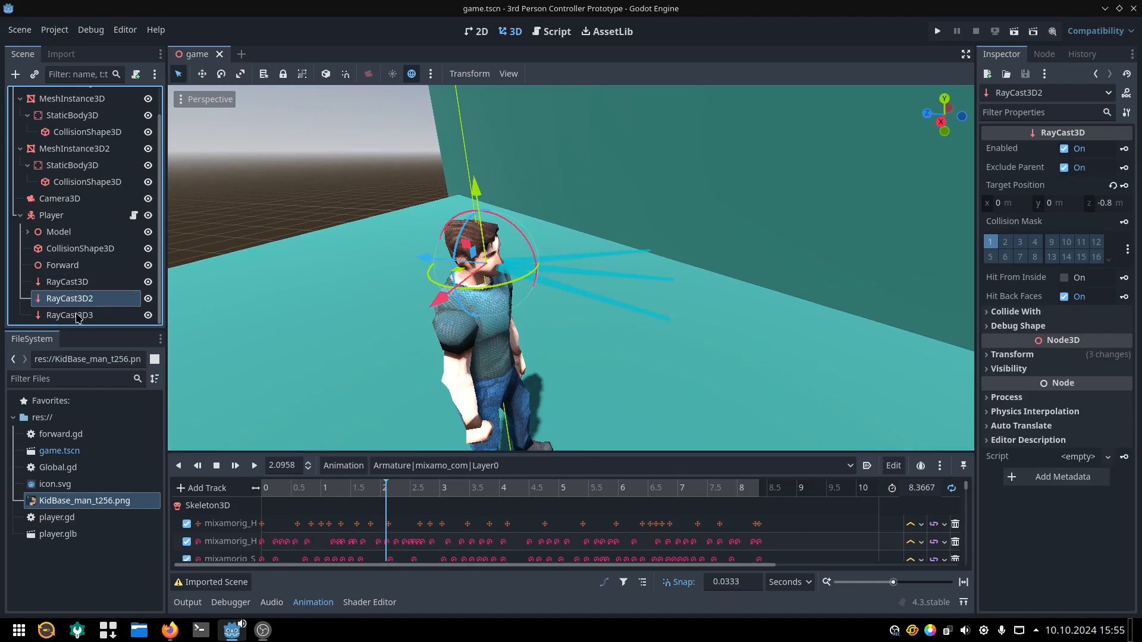
left_click(77, 316)
scroll(571, 267, "up", 5)
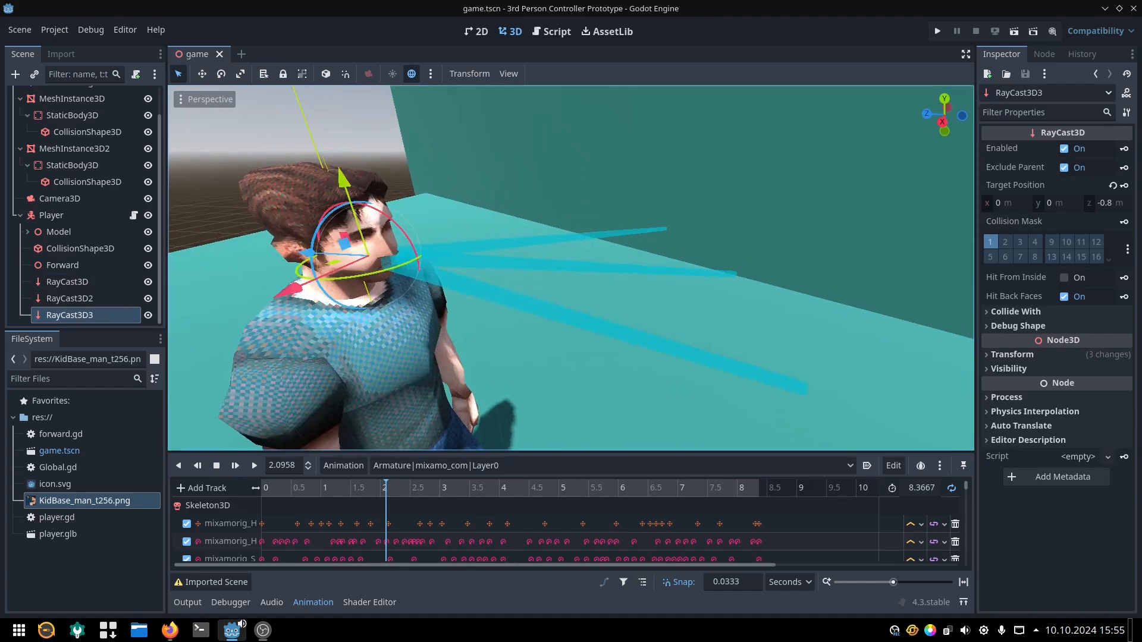
scroll(571, 268, "down", 5)
left_click(134, 214)
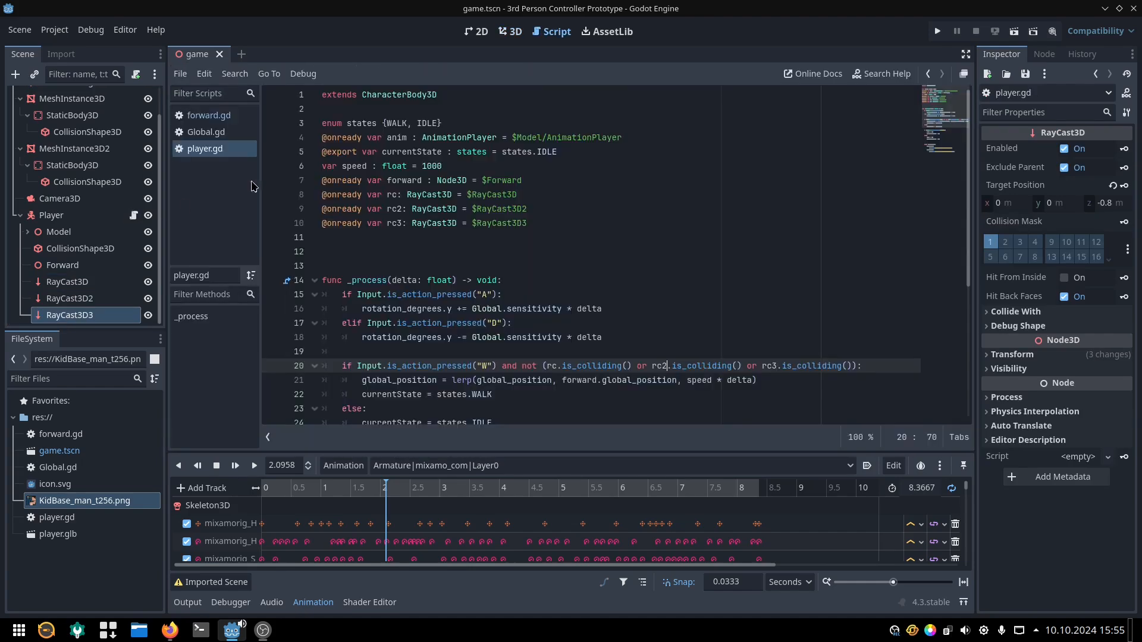
left_click_drag(325, 124, 444, 121)
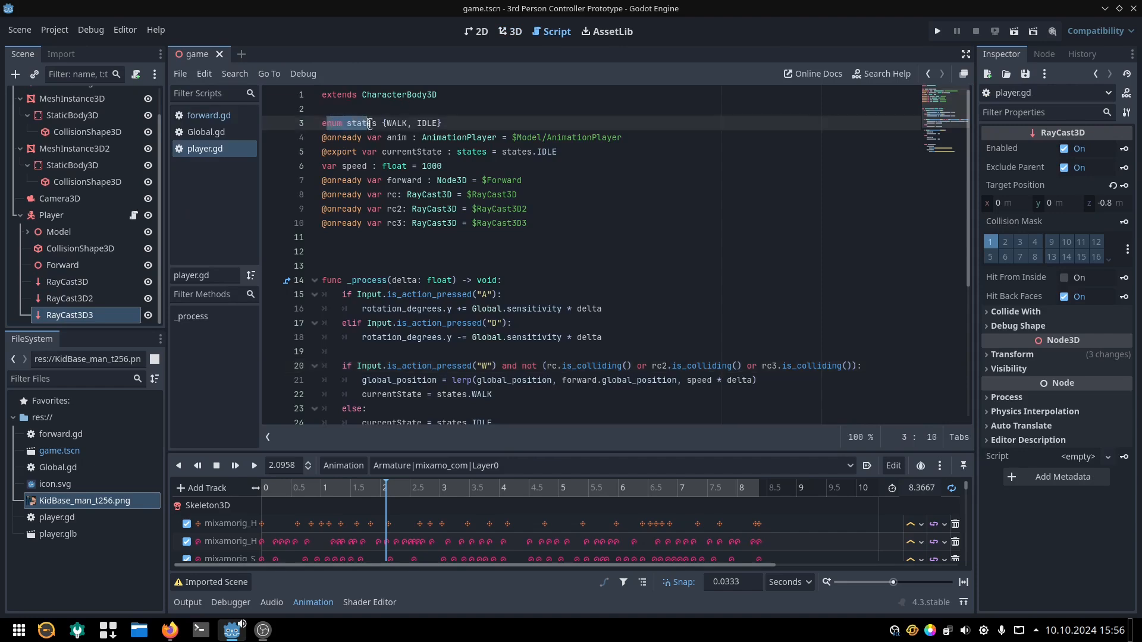
left_click(450, 121)
left_click_drag(367, 138, 503, 139)
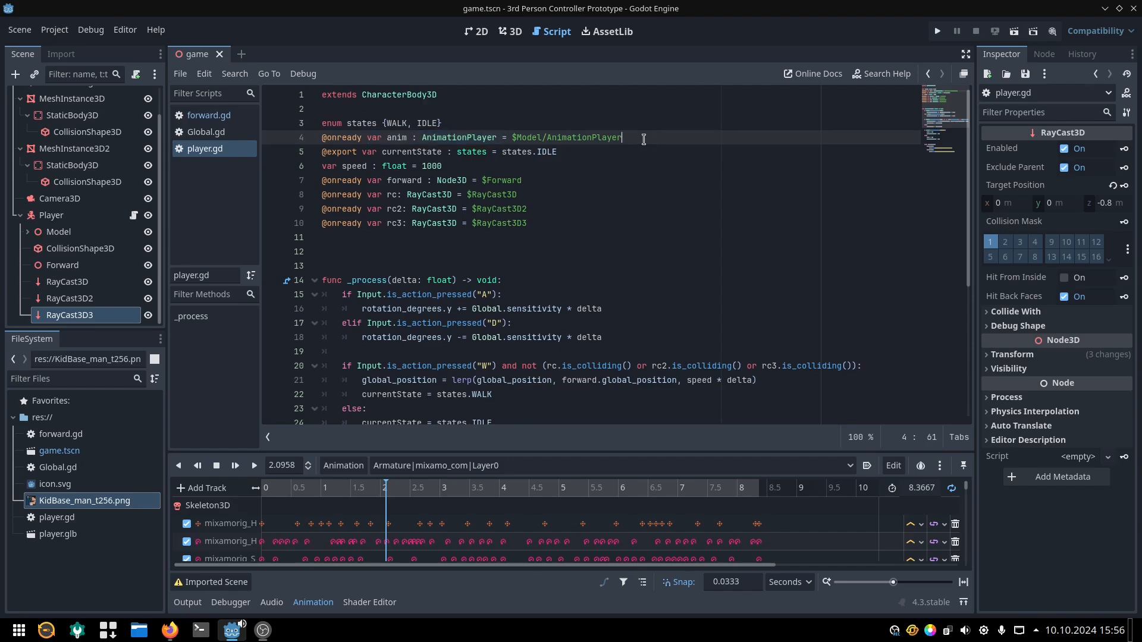
key("ctrl+z")
key("ctrl+z")
key("Return")
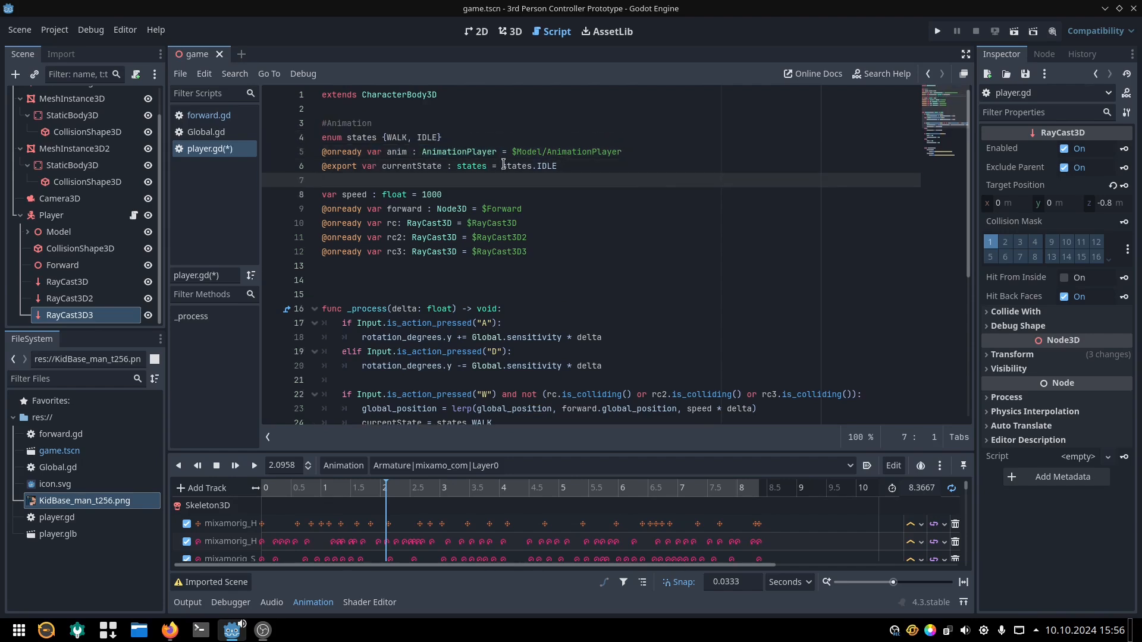
key("Return")
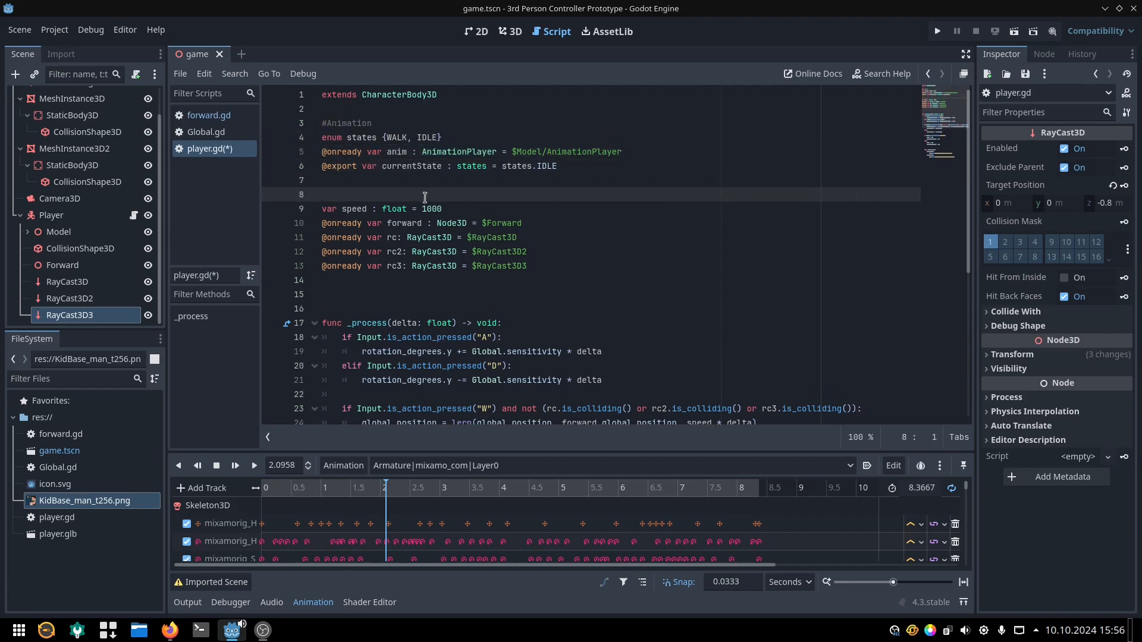
left_click(81, 216)
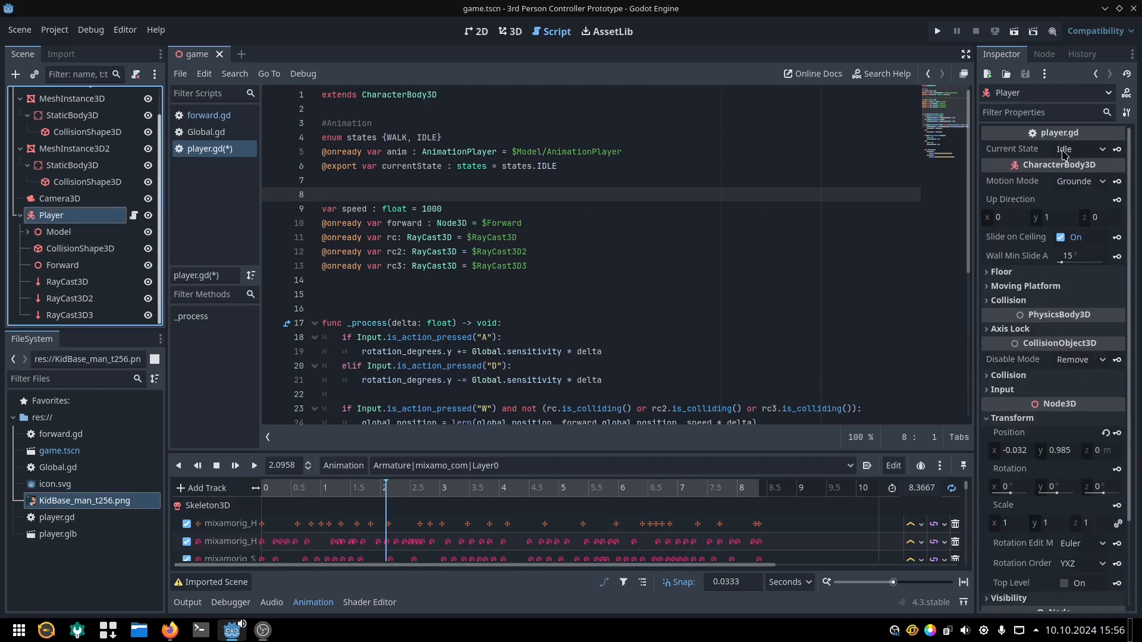
left_click(1062, 154)
left_click(1069, 155)
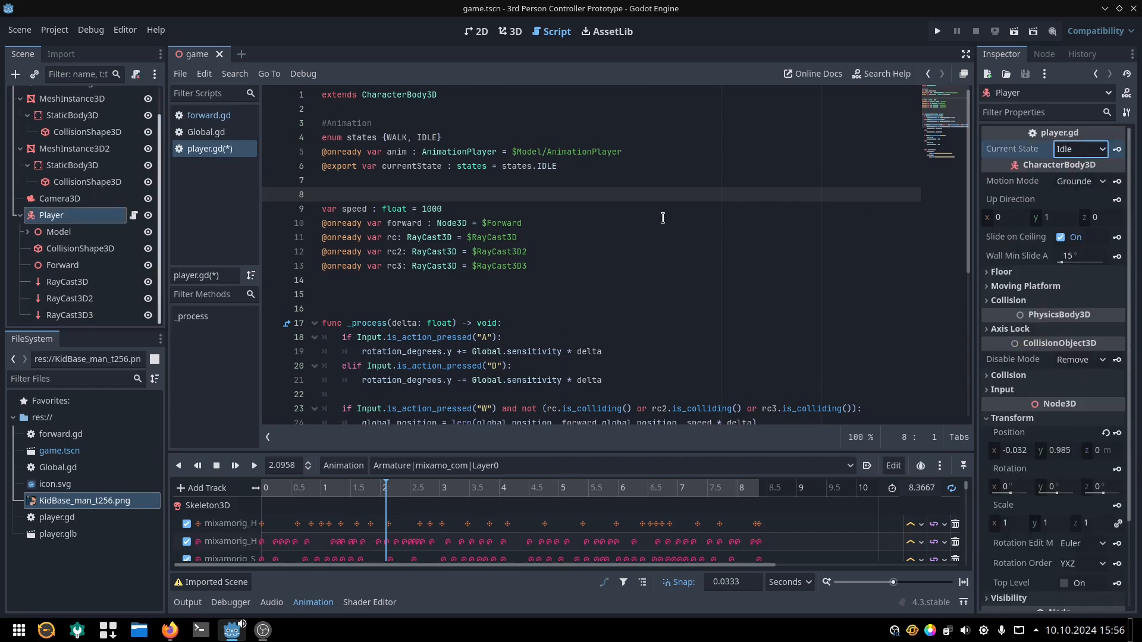
left_click(471, 208)
left_click(367, 223)
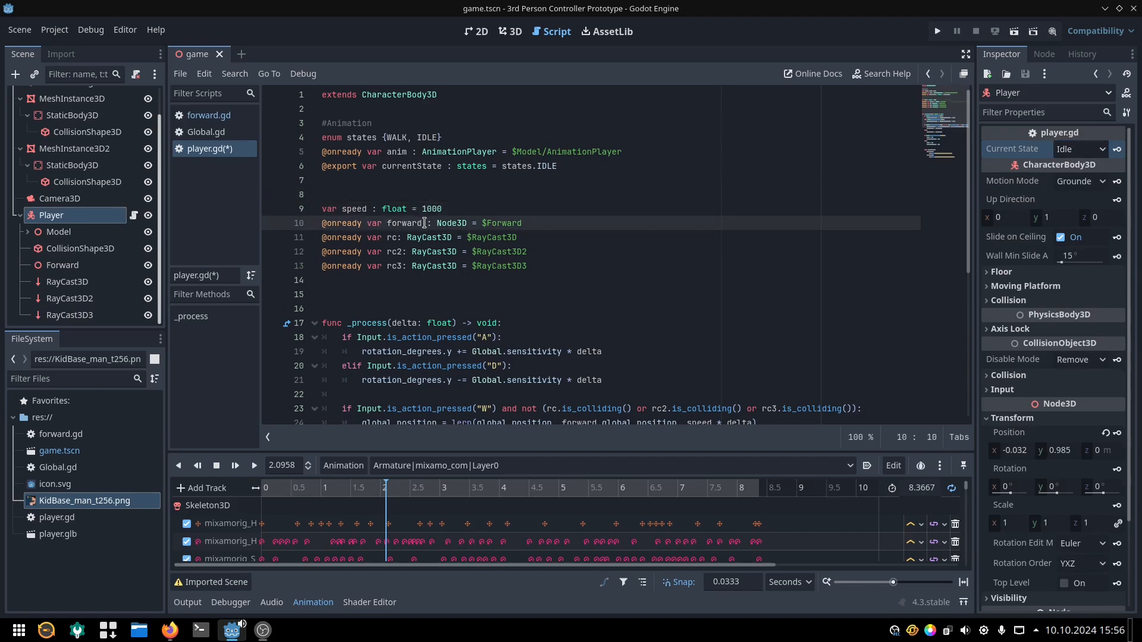
left_click(68, 265)
left_click(530, 223)
key("Return")
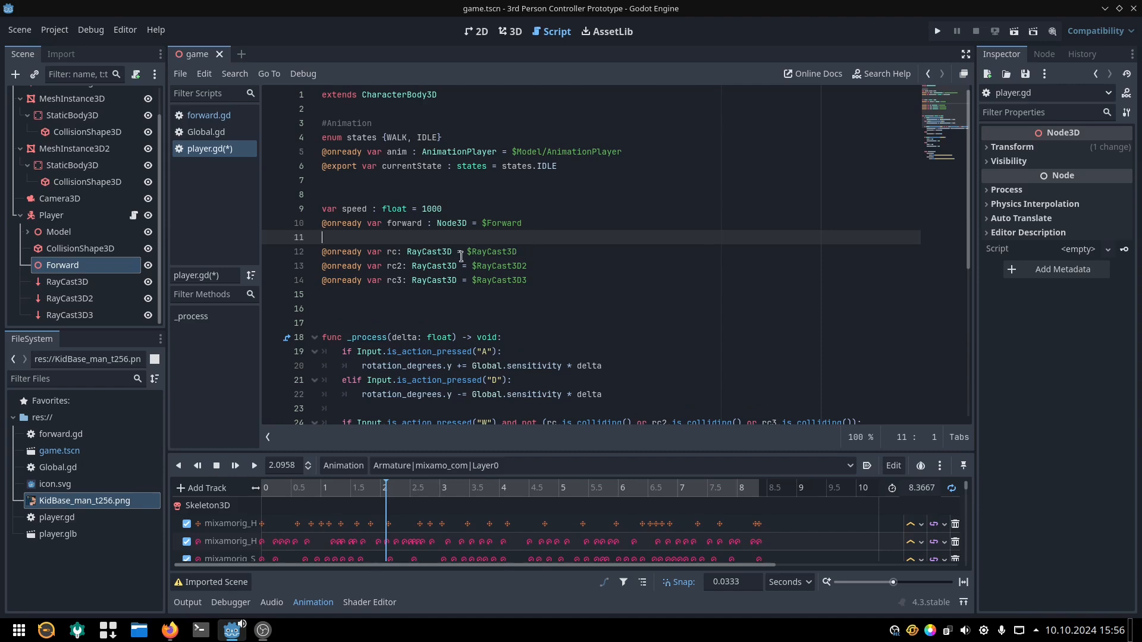
scroll(464, 266, "down", 1)
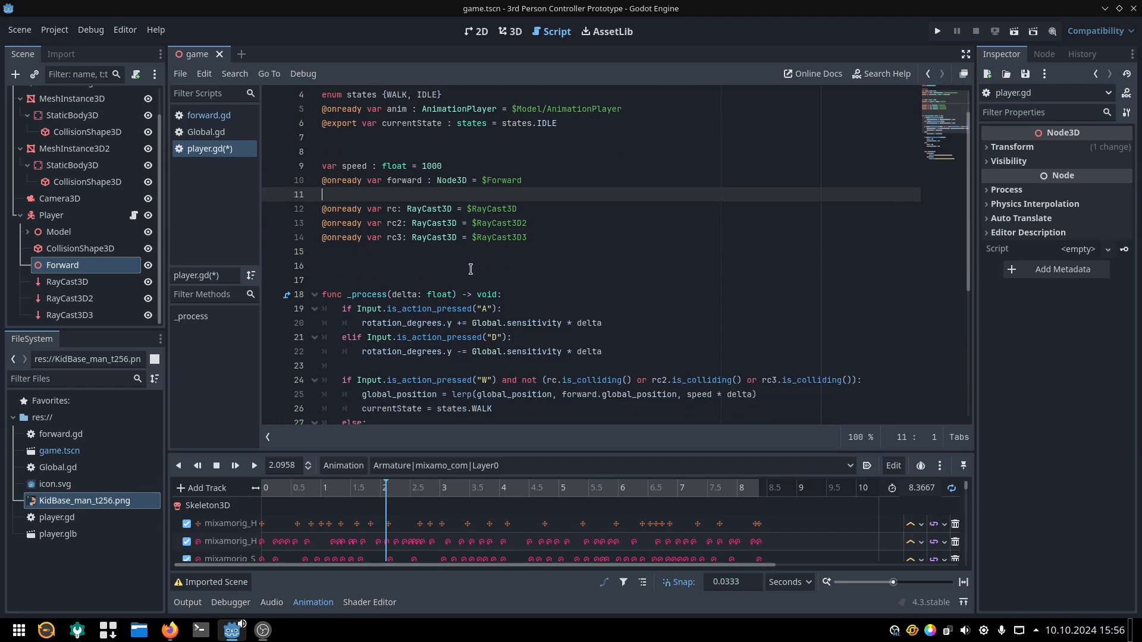
scroll(471, 268, "down", 1)
scroll(470, 269, "down", 1)
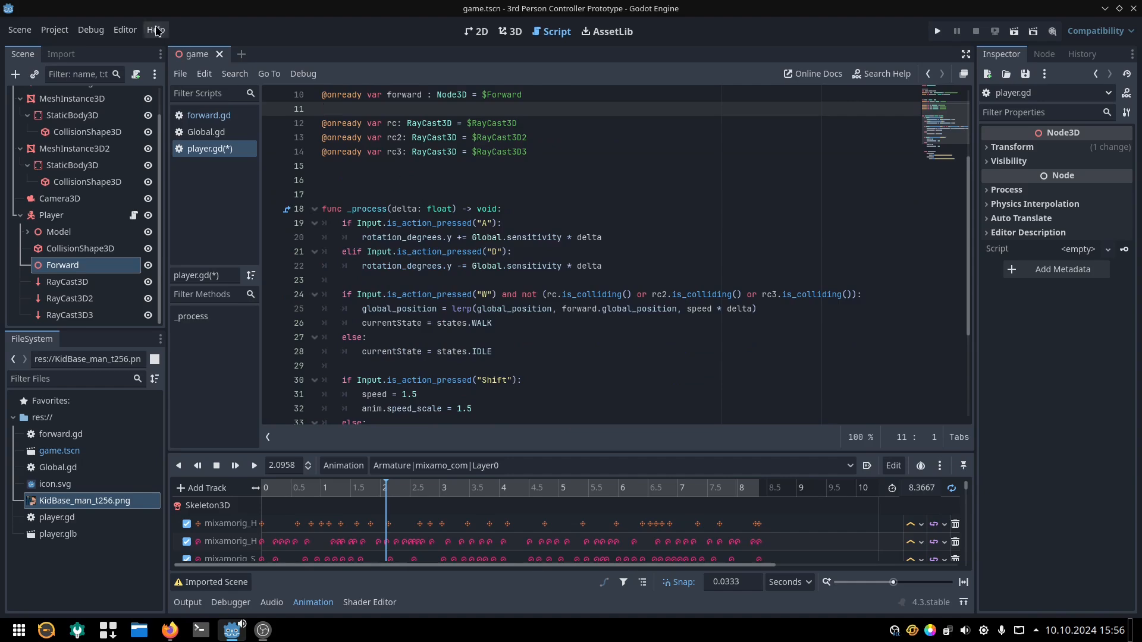
left_click(54, 30)
left_click(68, 47)
left_click(289, 126)
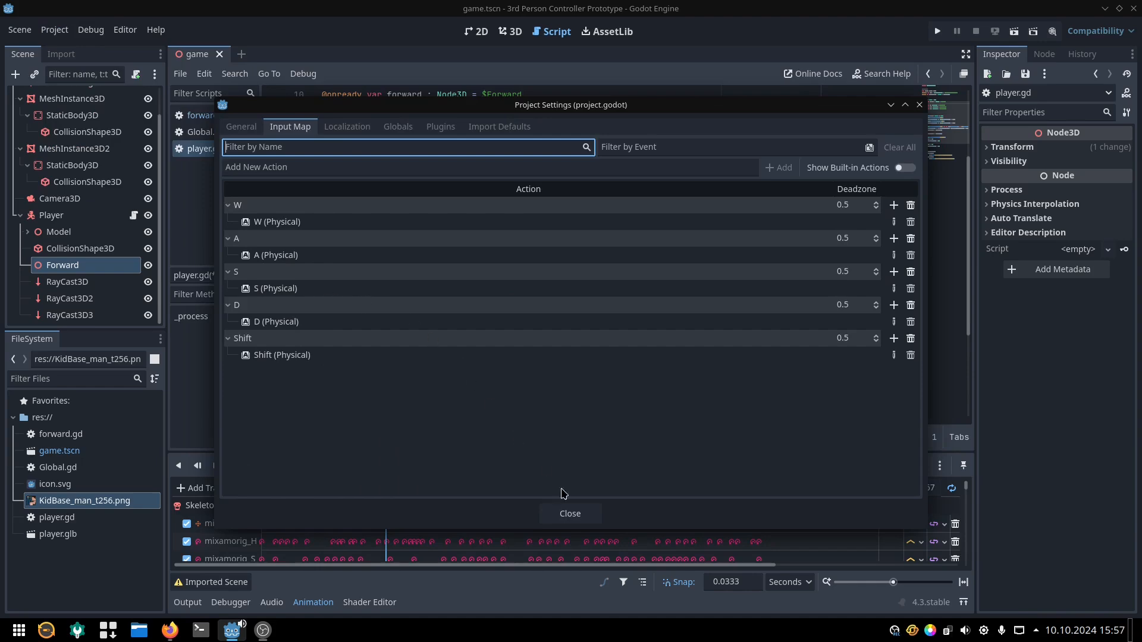
left_click(569, 514)
left_click(479, 225)
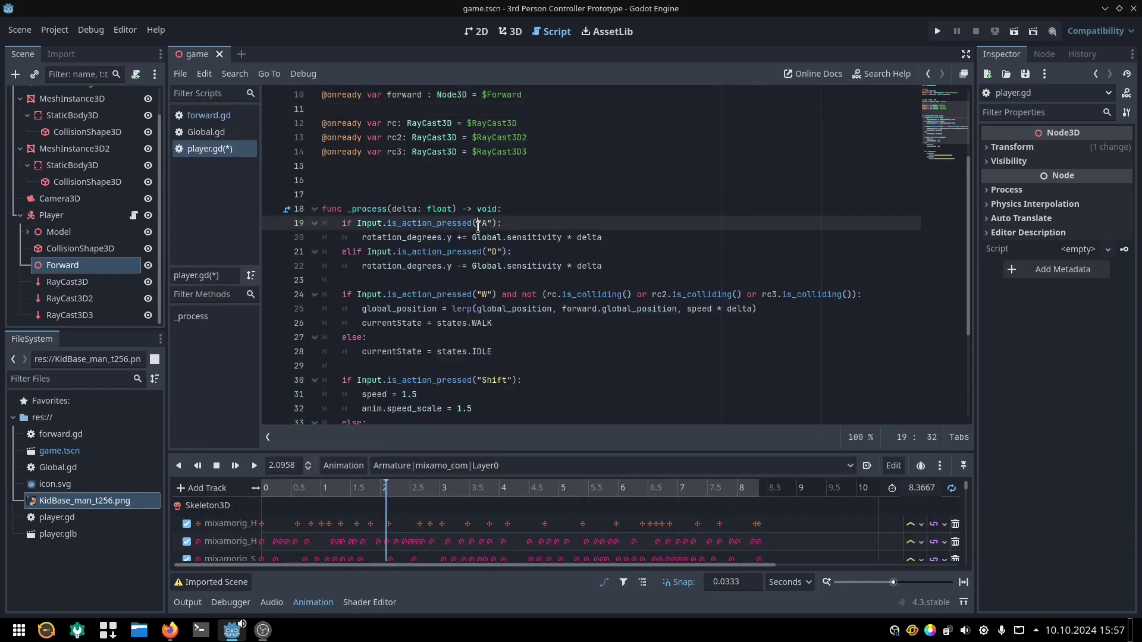
Review player.gd's rotation line using Global sensitivity and check it in Global.gd
left_click(361, 237)
left_click(51, 215)
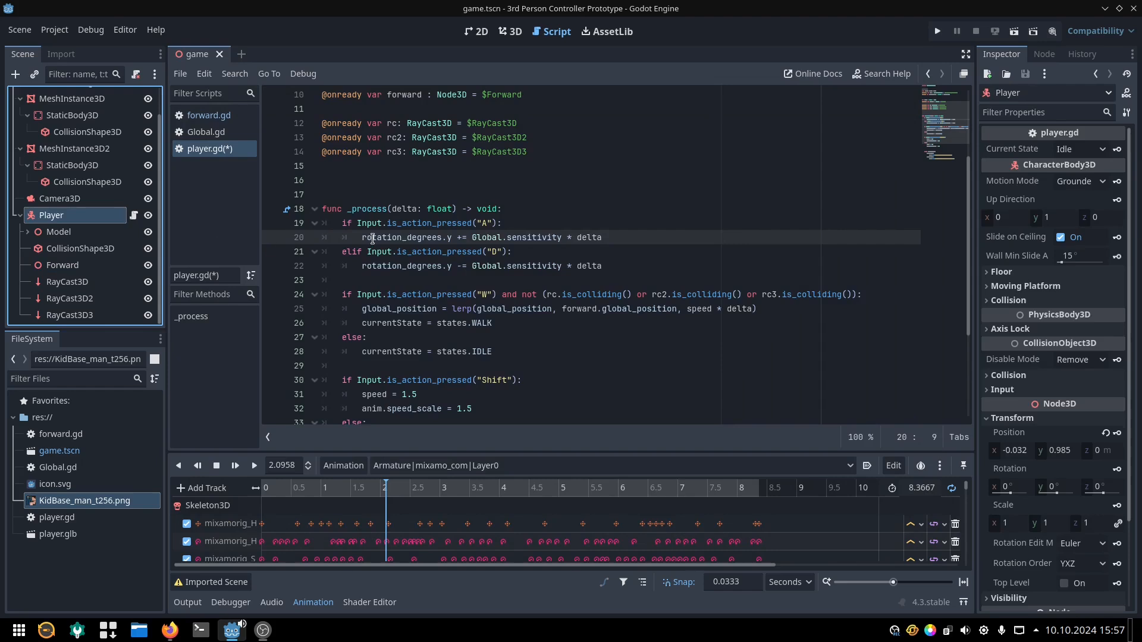
left_click_drag(372, 237, 546, 231)
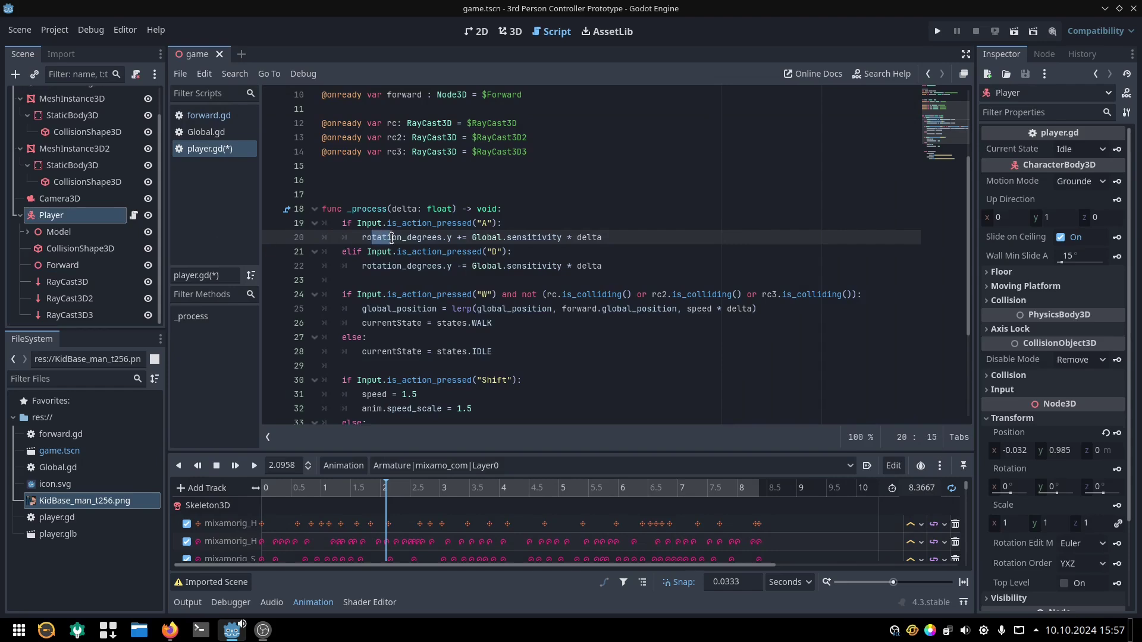
left_click(550, 232)
scroll(549, 233, "up", 2)
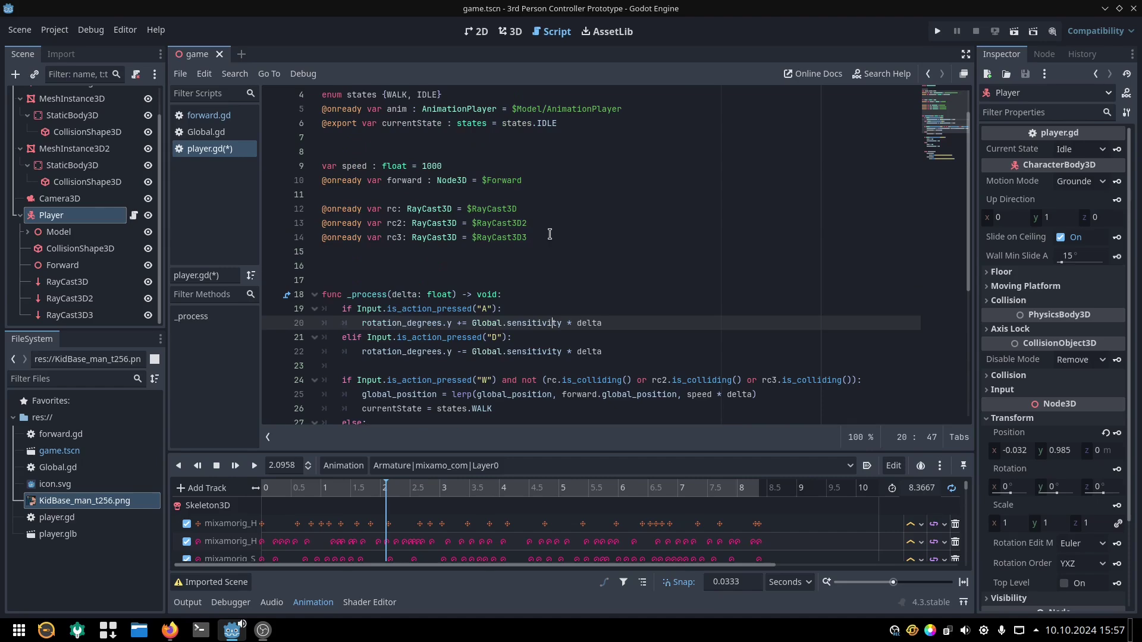
double_click(85, 468)
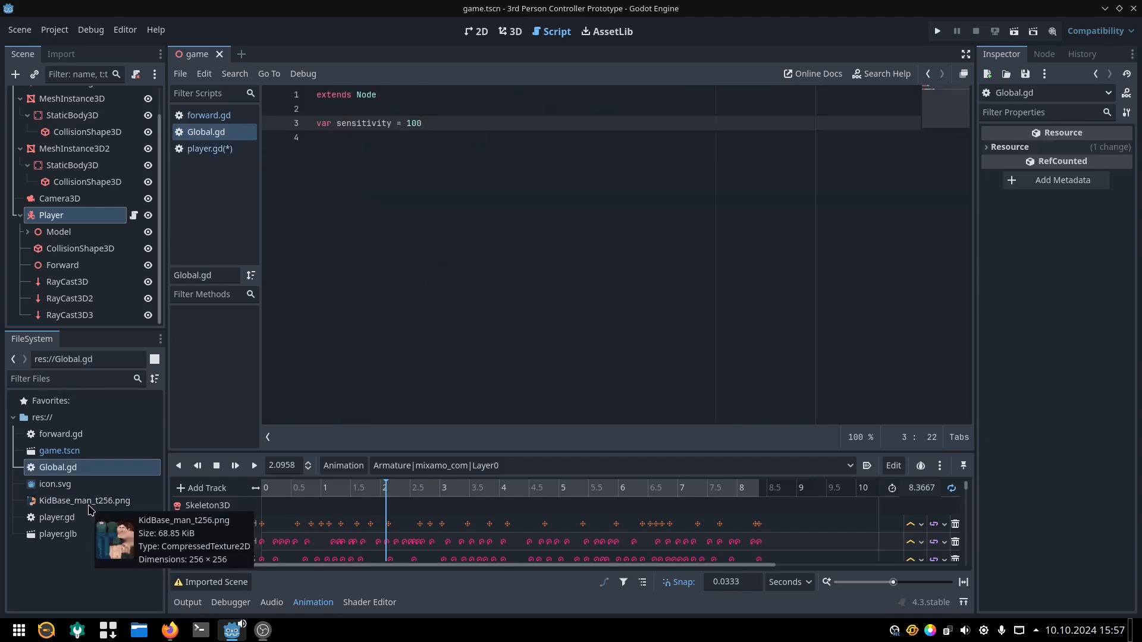
left_click(89, 502)
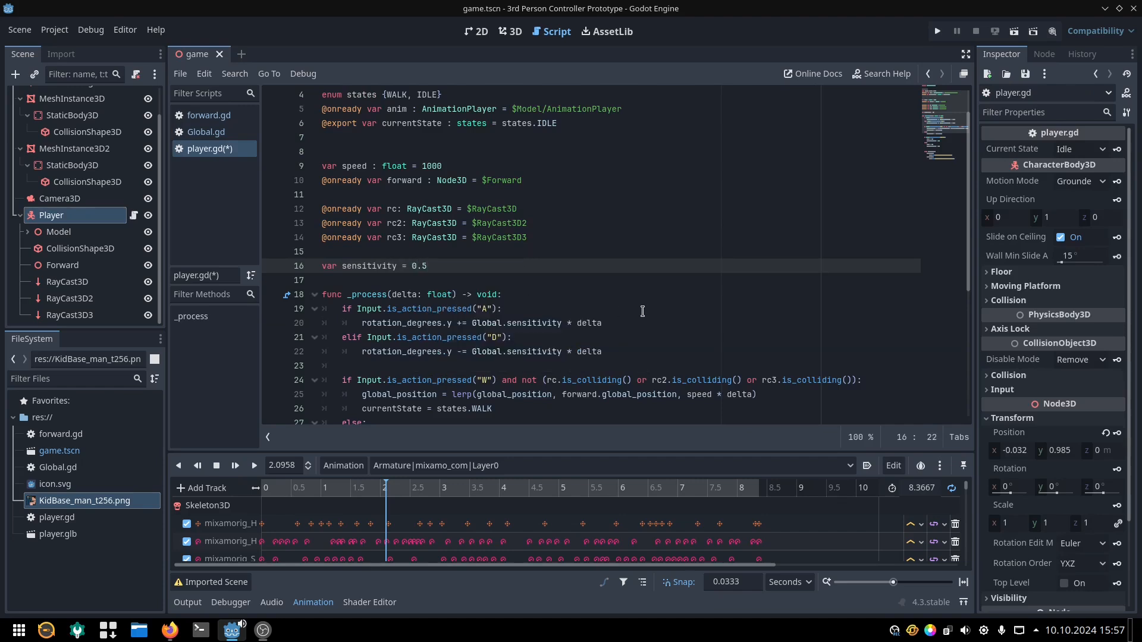
Review the D-key negative rotation branch on line 22, then save and run the game
left_click(500, 323)
scroll(500, 323, "down", 1)
left_click(497, 295)
left_click_drag(448, 309, 466, 312)
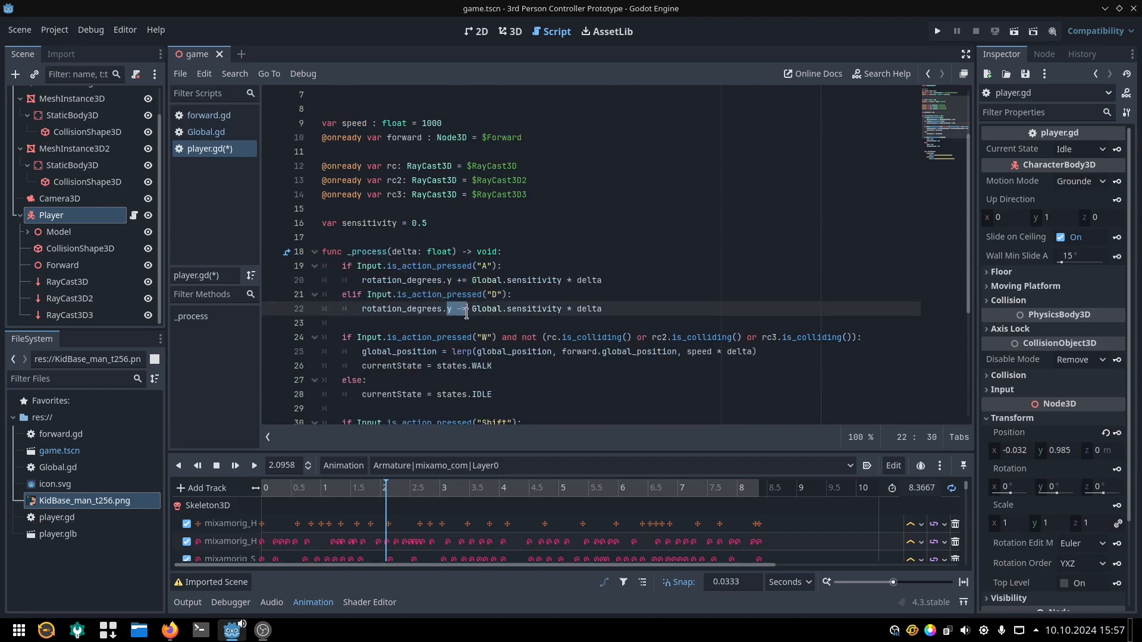
left_click(462, 309)
left_click(937, 32)
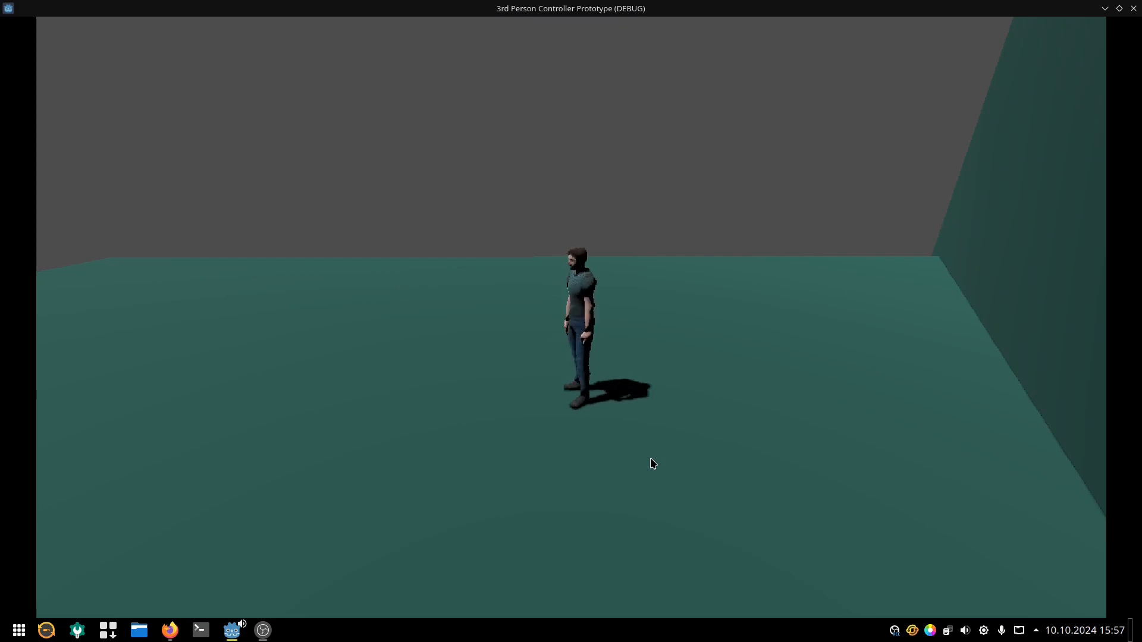
left_click(1131, 8)
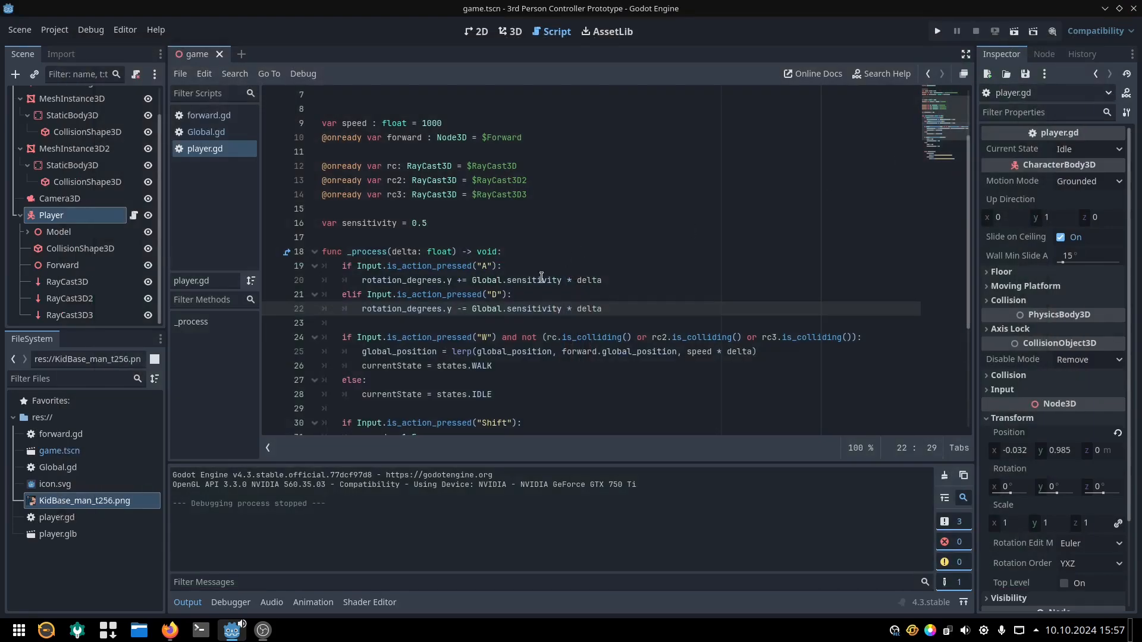
scroll(494, 303, "down", 2)
left_click(483, 253)
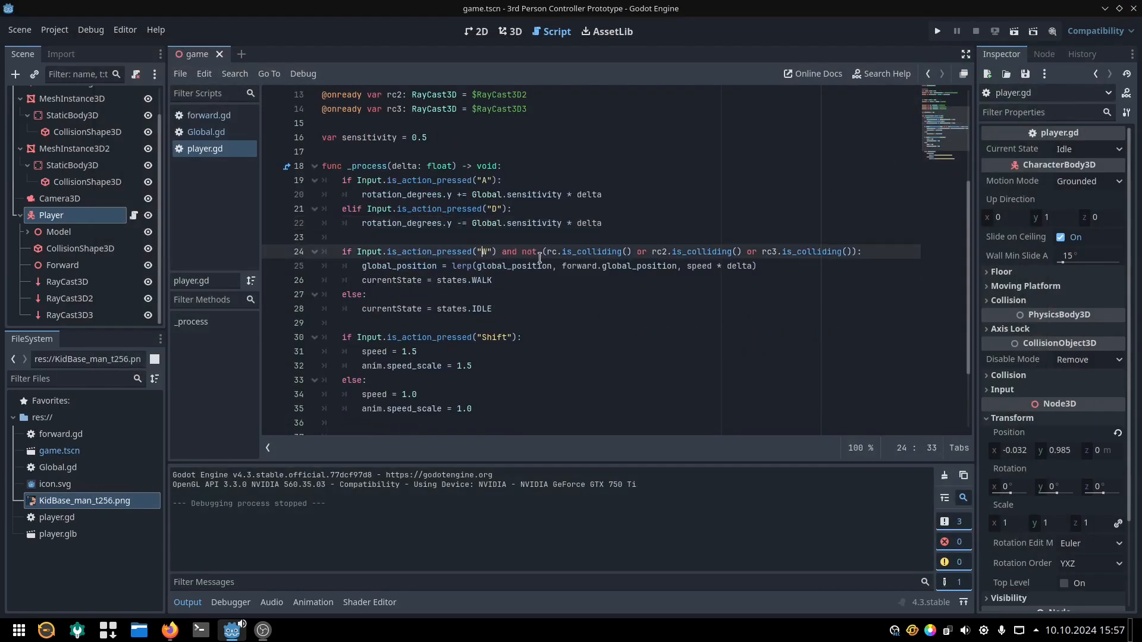
left_click_drag(534, 254, 863, 260)
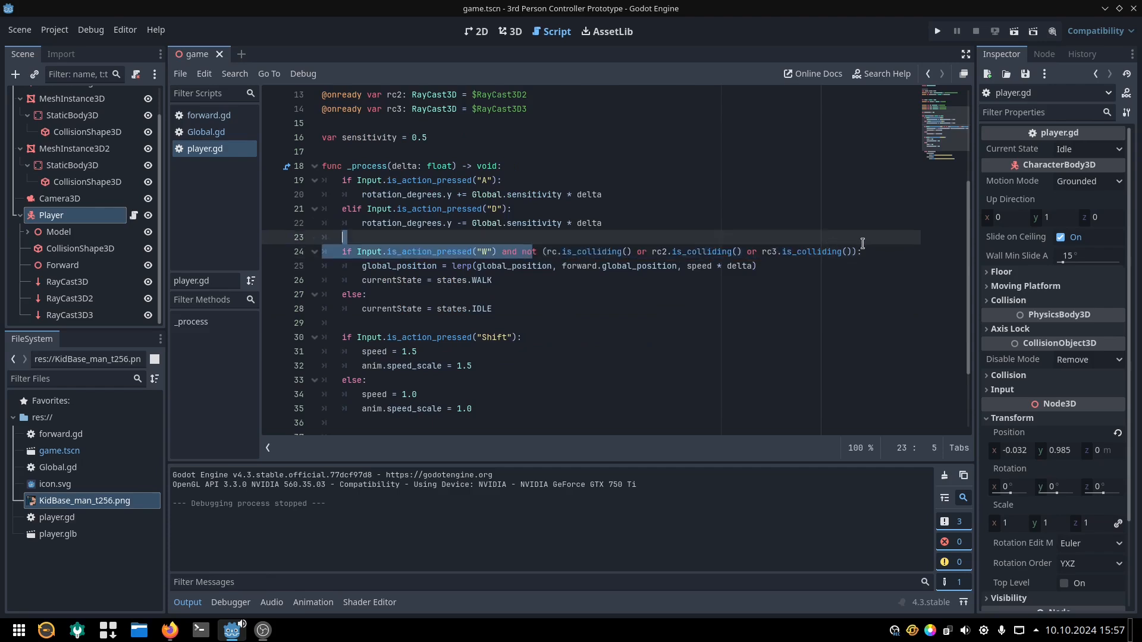
left_click(853, 252)
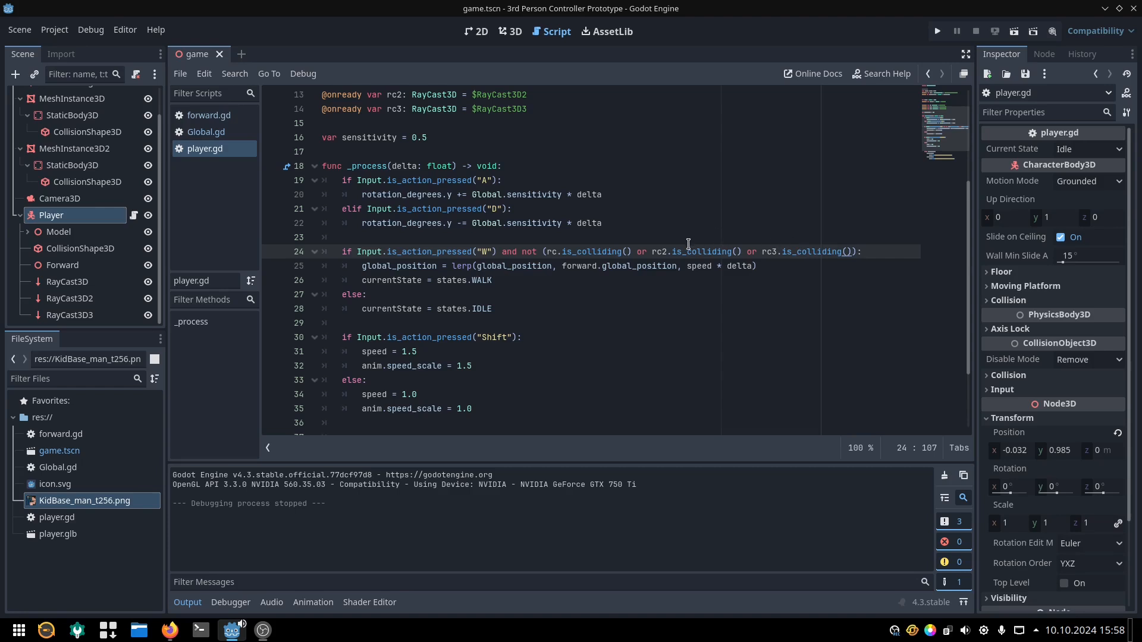
left_click_drag(362, 266, 578, 271)
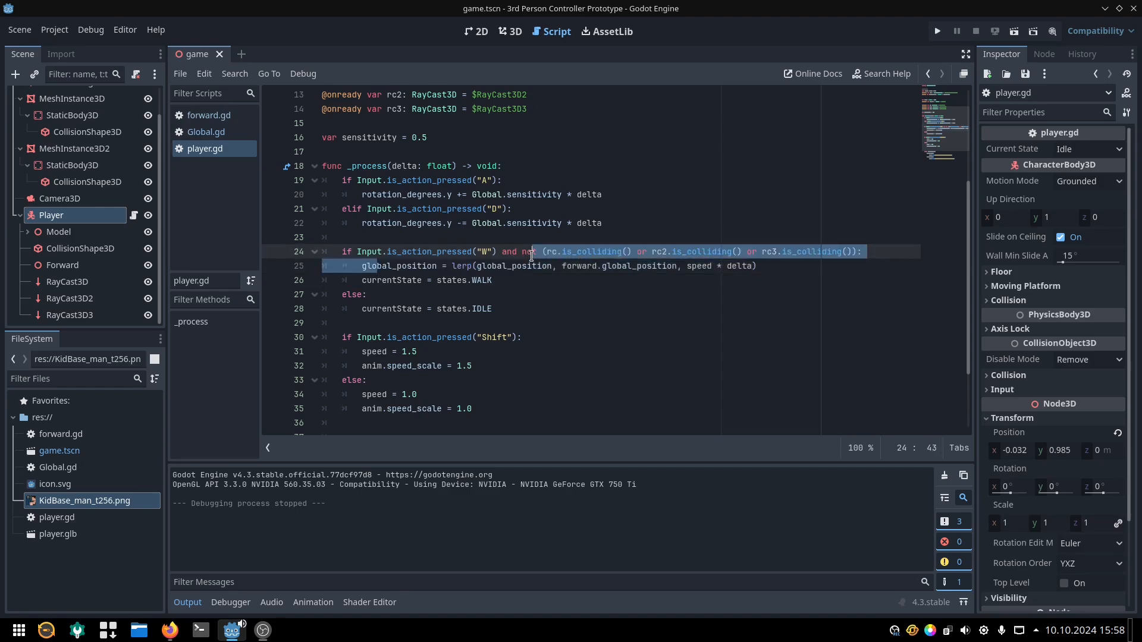
left_click(89, 265)
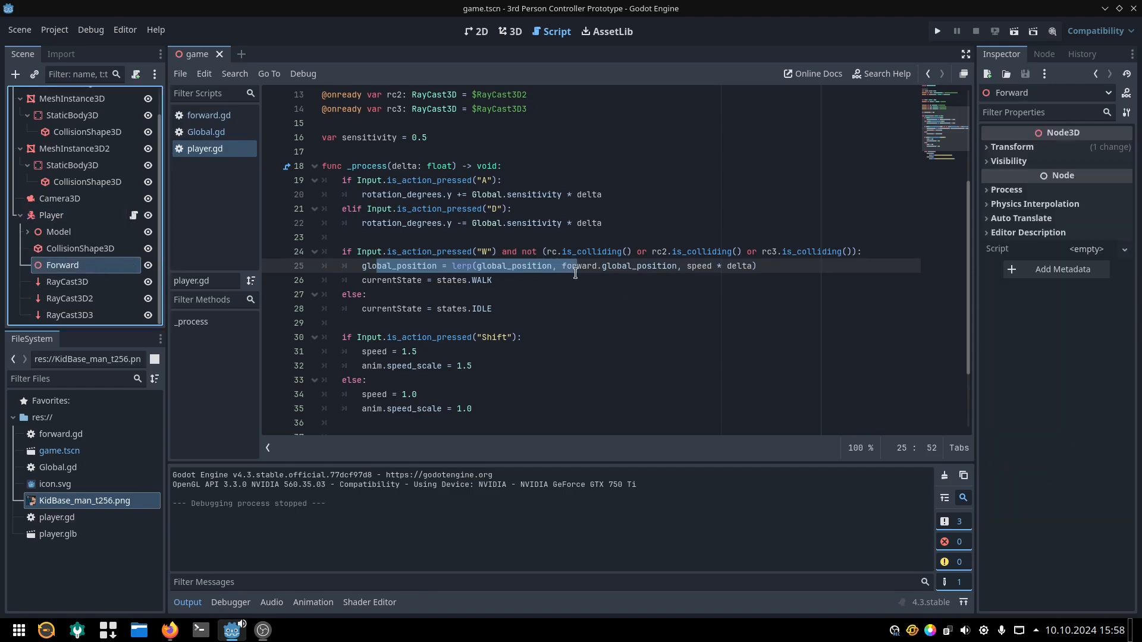
left_click_drag(564, 266, 742, 265)
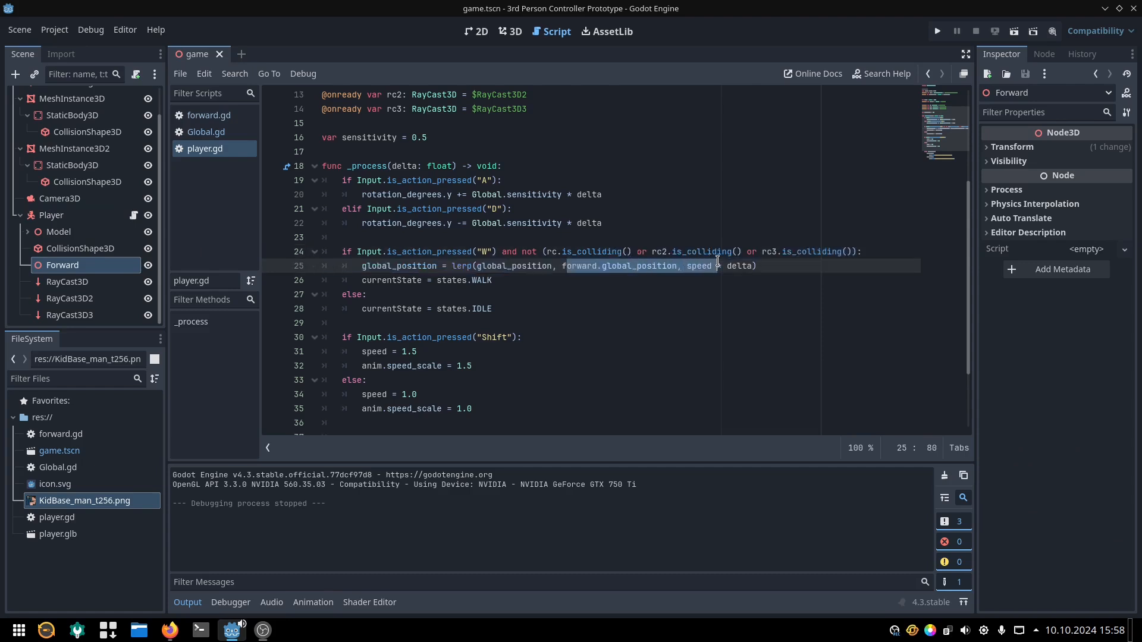
left_click_drag(401, 280, 499, 280)
left_click(498, 280)
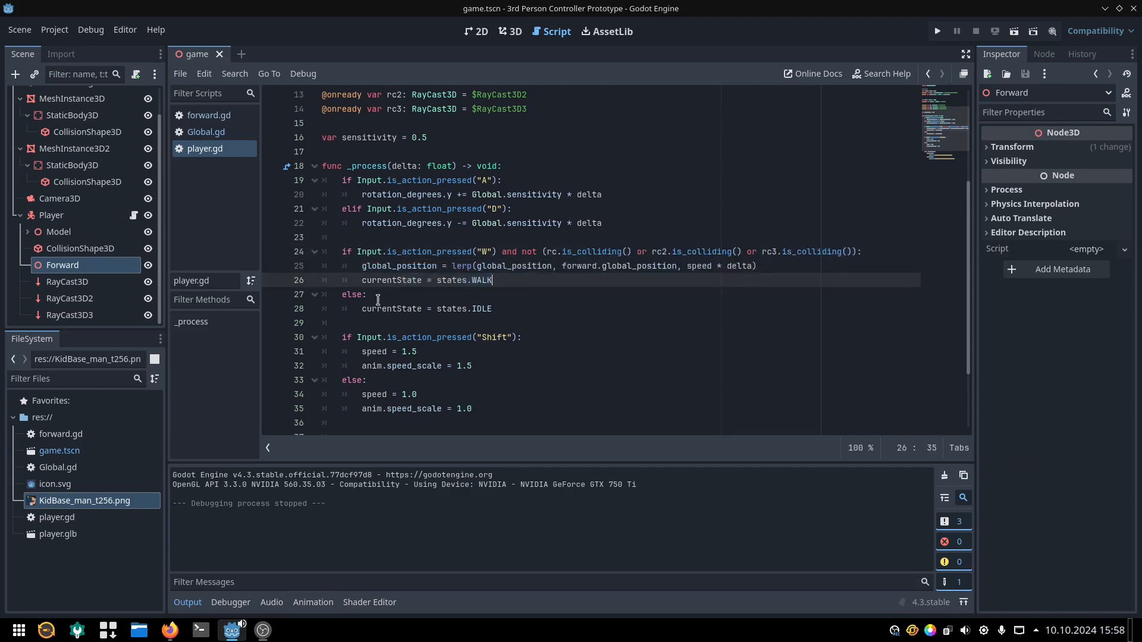
left_click_drag(373, 308, 493, 308)
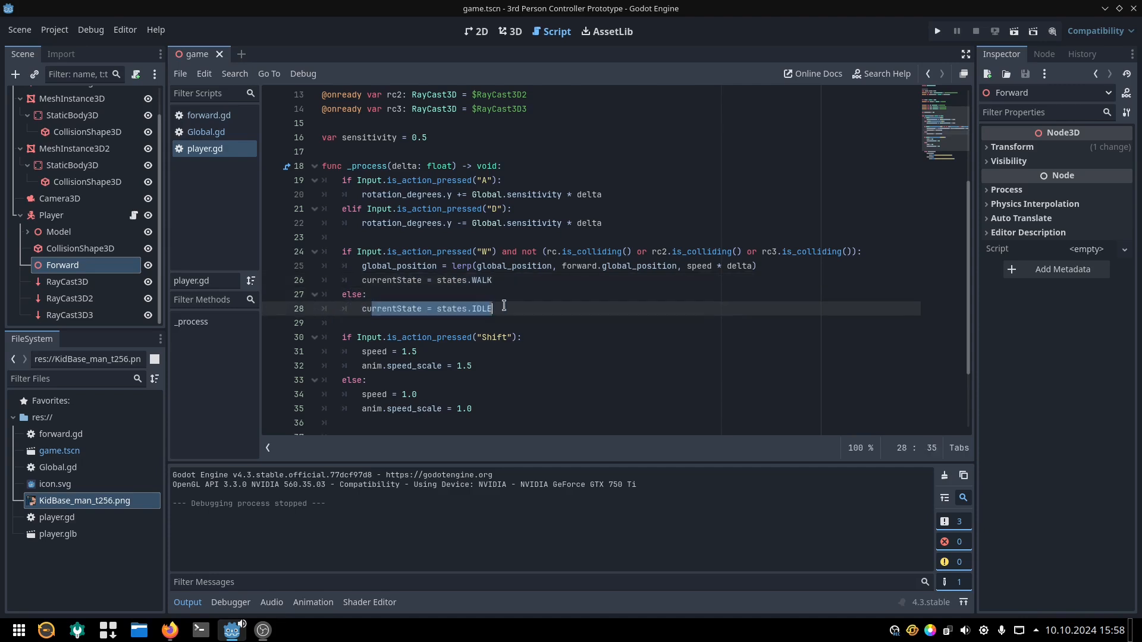
left_click(504, 308)
scroll(505, 302, "down", 2)
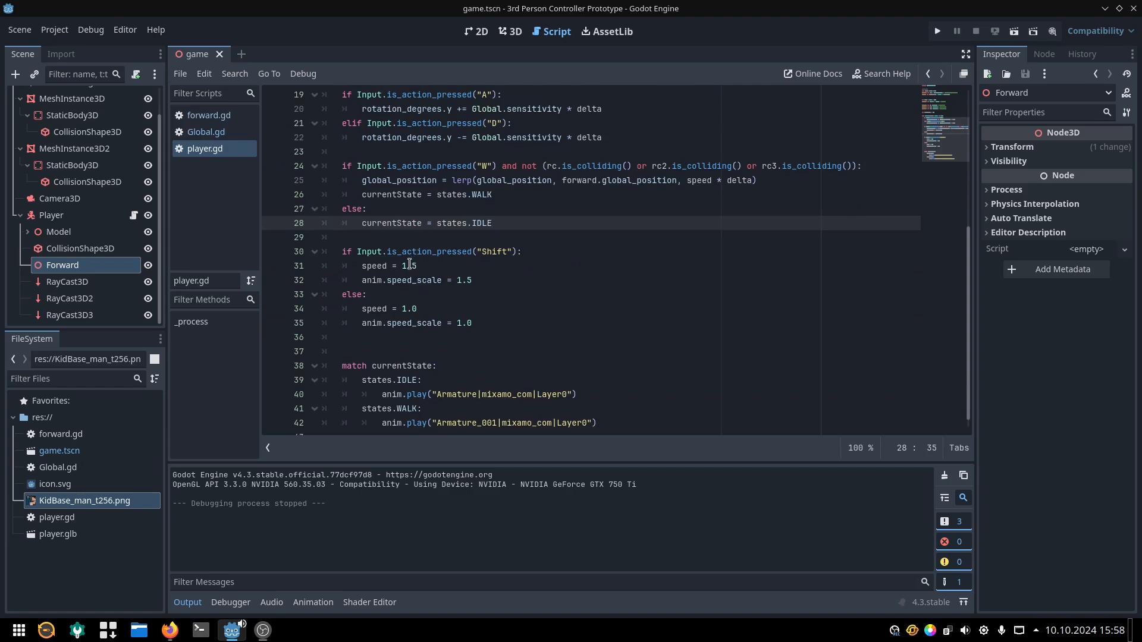
left_click(473, 281)
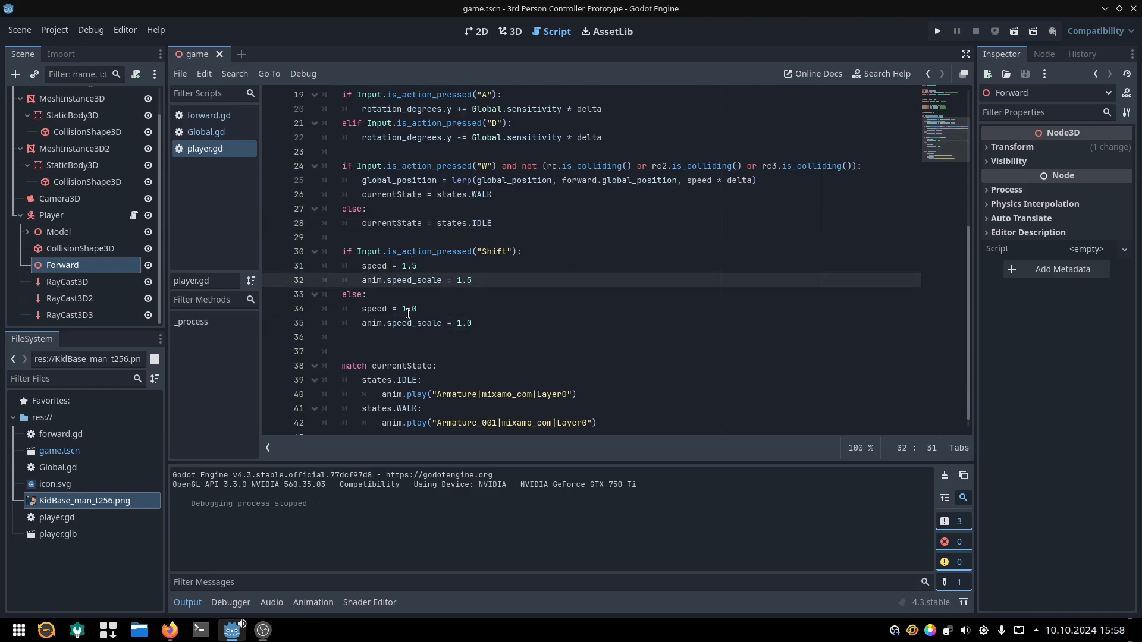
scroll(439, 290, "down", 1)
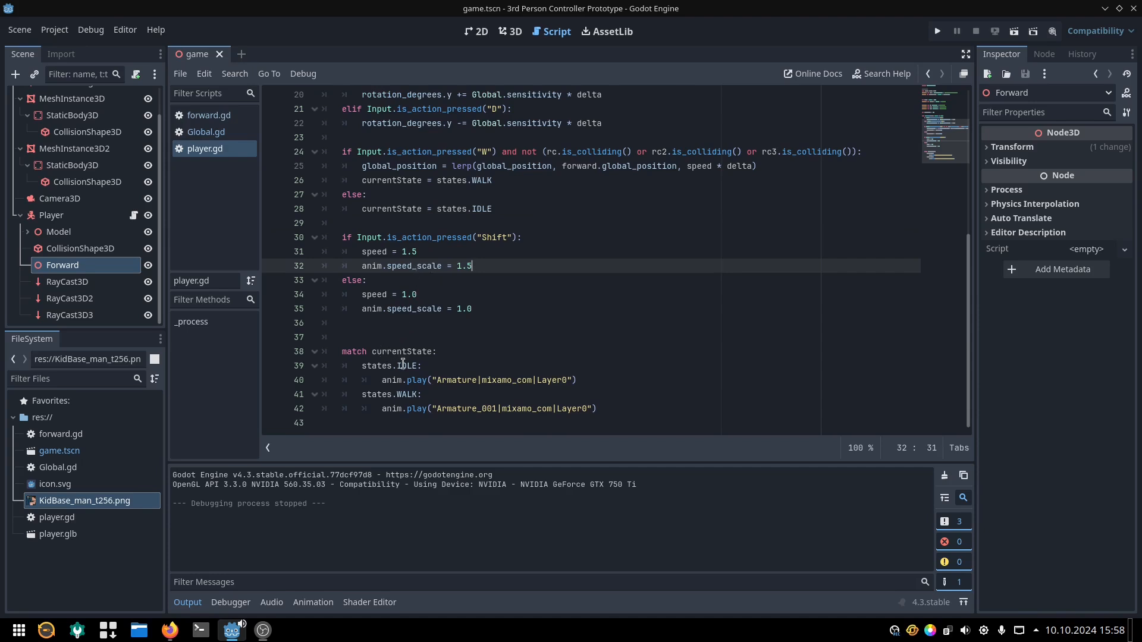
double_click(399, 366)
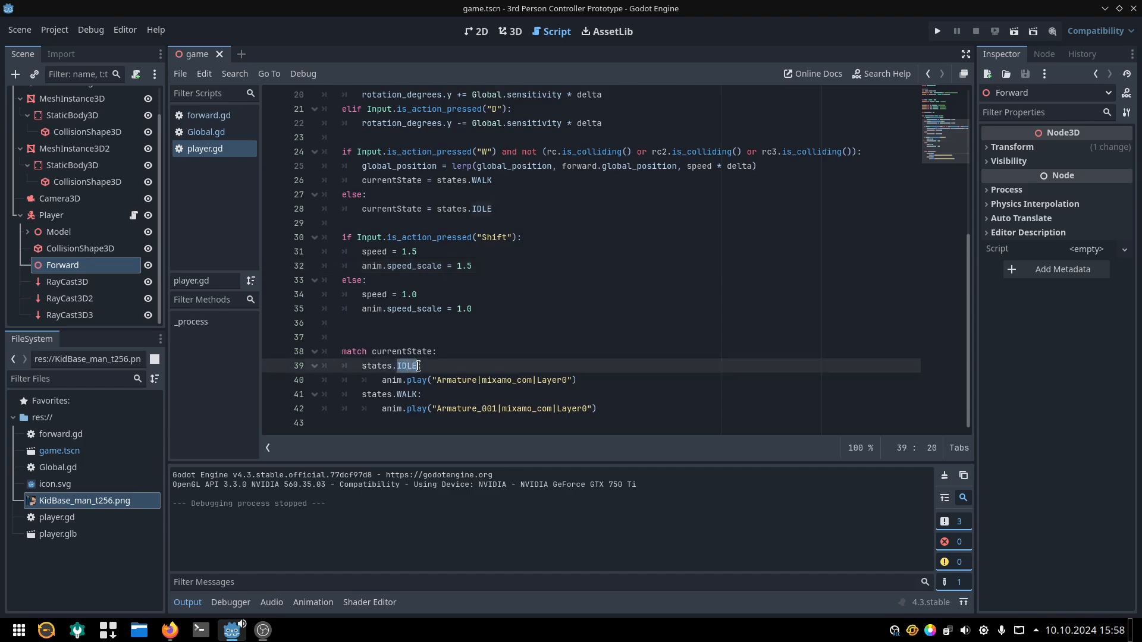
left_click(427, 365)
mouse_move(436, 380)
left_mouse_down()
mouse_move(478, 380)
mouse_move(455, 401)
left_mouse_up()
left_click(411, 393)
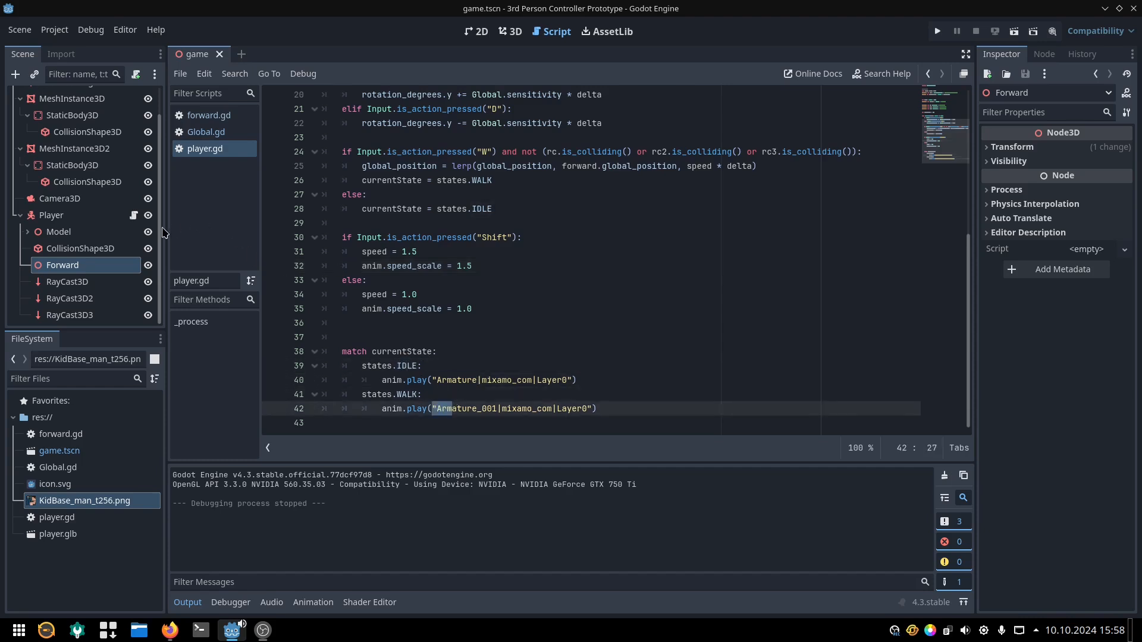
Run the project with F5 and walk the character with W and A toward the back wall
key("F5")
key("w")
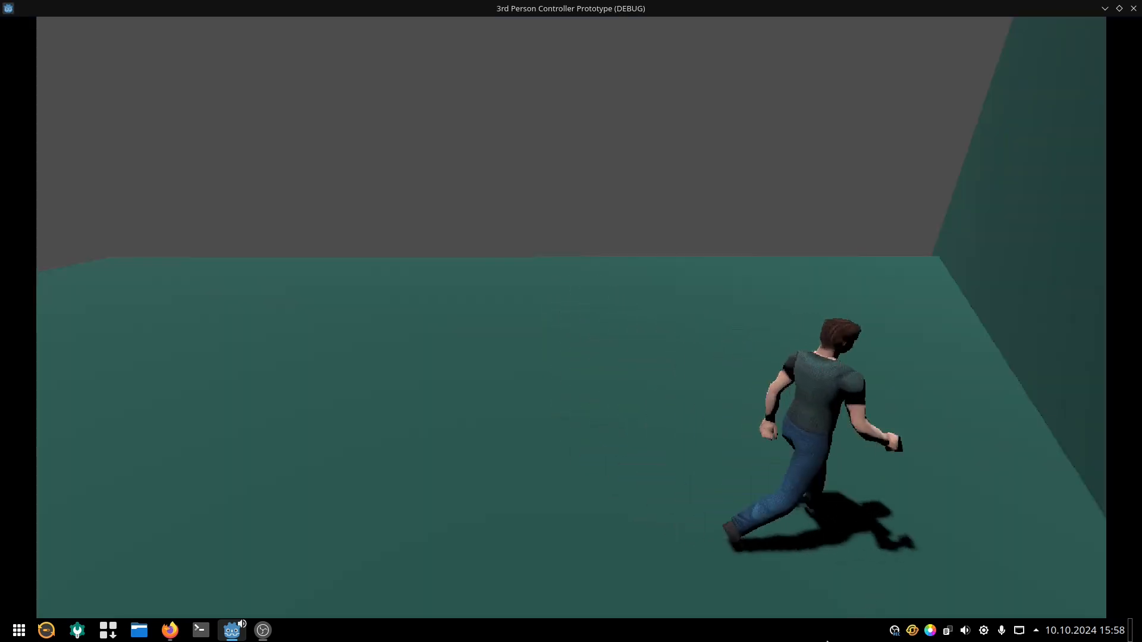
key("a")
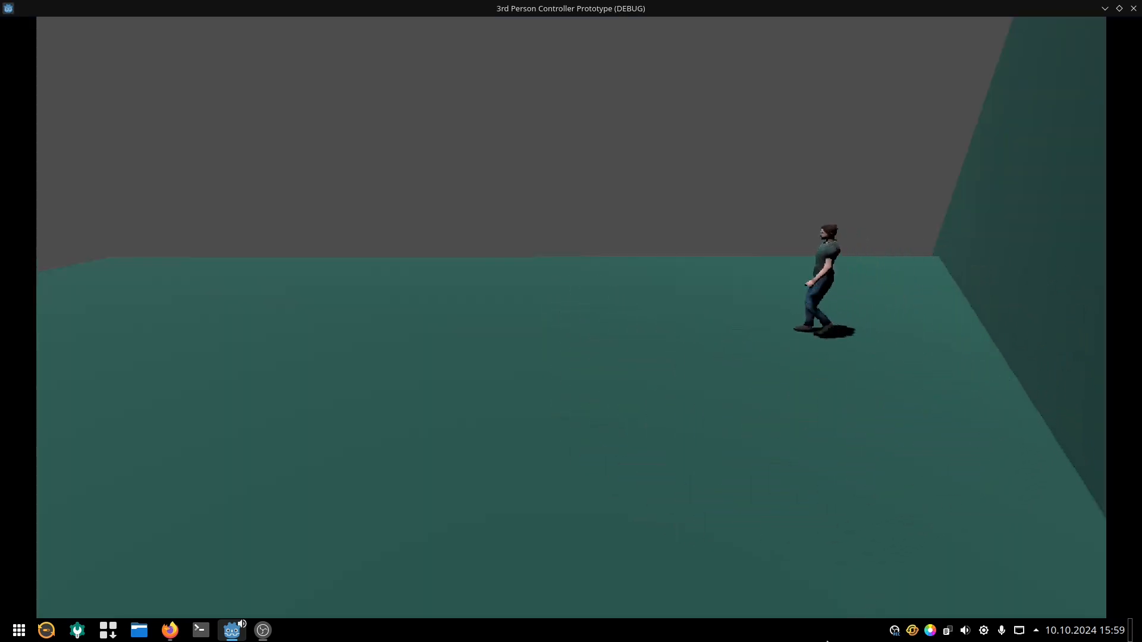